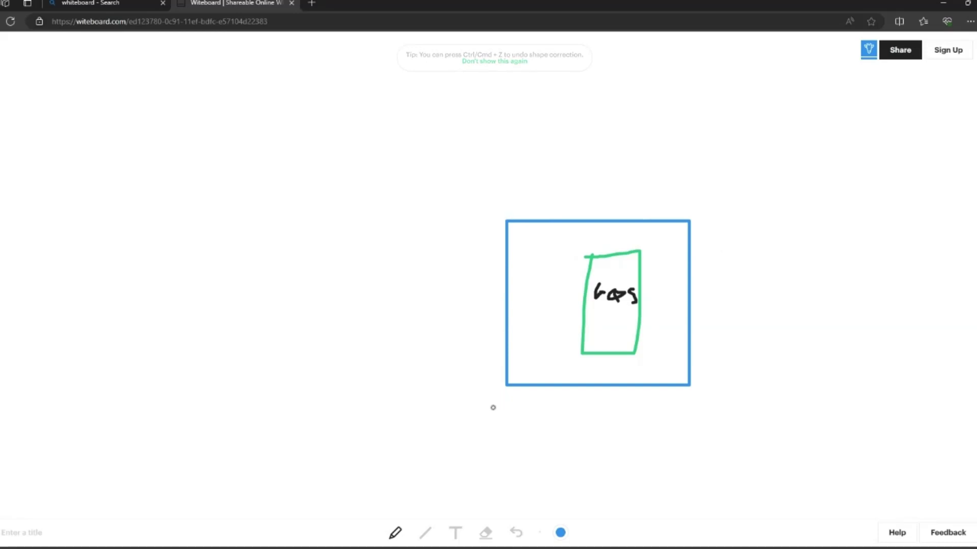
- Undo the shape correction on the blue box and draw a freehand indigo scribble beneath it
key(ctrl+z)
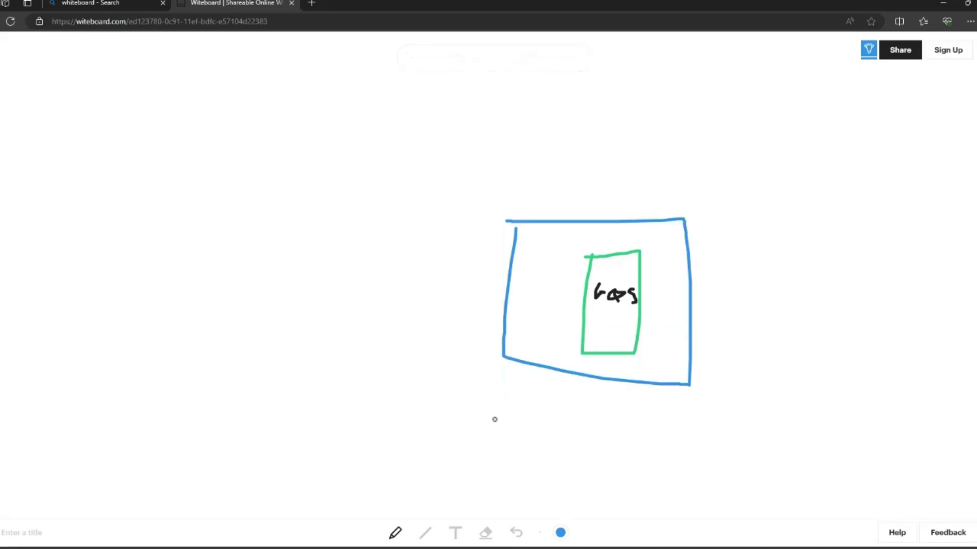
click(568, 532)
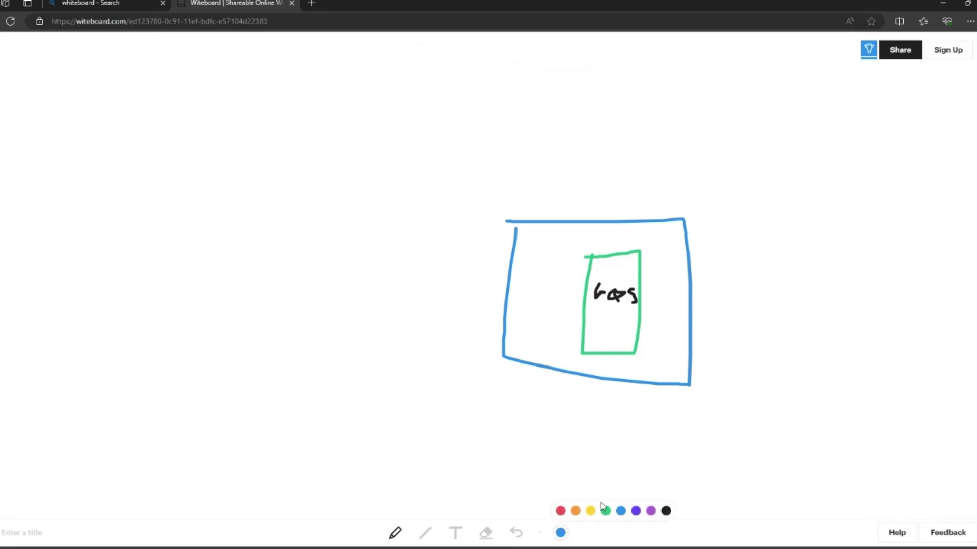
click(636, 511)
mouse_move(531, 382)
mouse_down()
mouse_move(501, 388)
mouse_move(673, 495)
mouse_move(746, 433)
mouse_move(727, 411)
mouse_move(631, 442)
mouse_move(680, 434)
mouse_move(543, 429)
mouse_move(498, 354)
mouse_up()
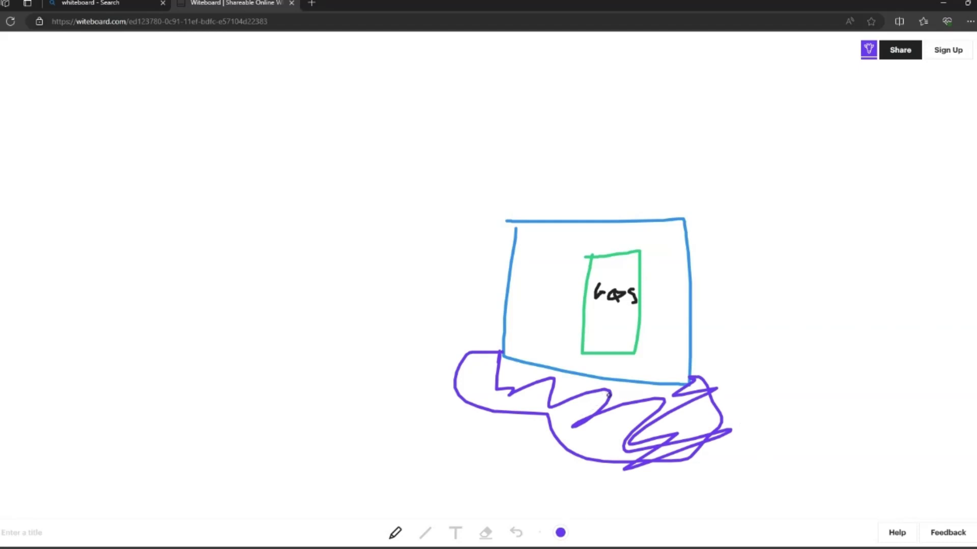
- Scribble a wide orange band along the upper edge of the blue box
click(560, 533)
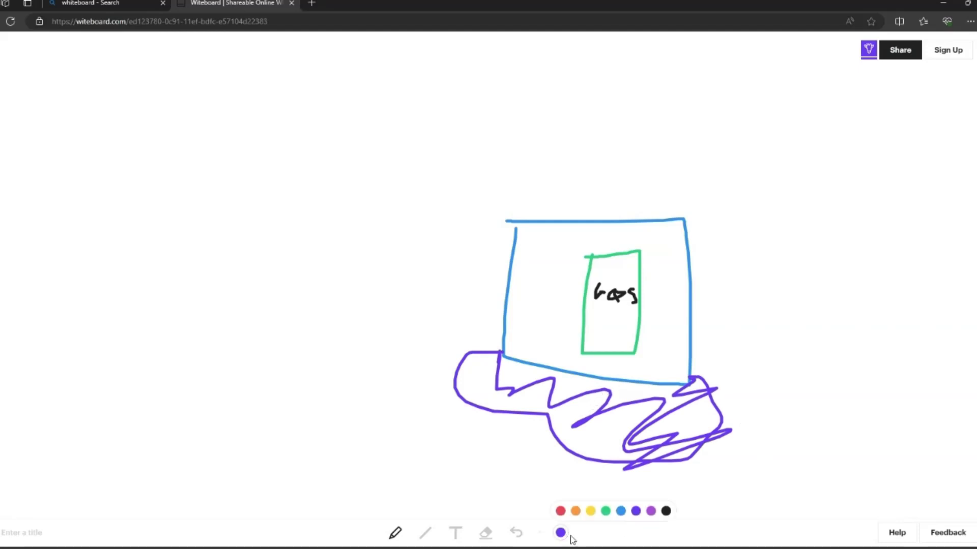
click(576, 510)
mouse_move(709, 227)
mouse_down()
mouse_move(679, 186)
mouse_move(658, 206)
mouse_move(477, 244)
mouse_move(407, 237)
mouse_move(390, 208)
mouse_move(520, 204)
mouse_move(536, 219)
mouse_up()
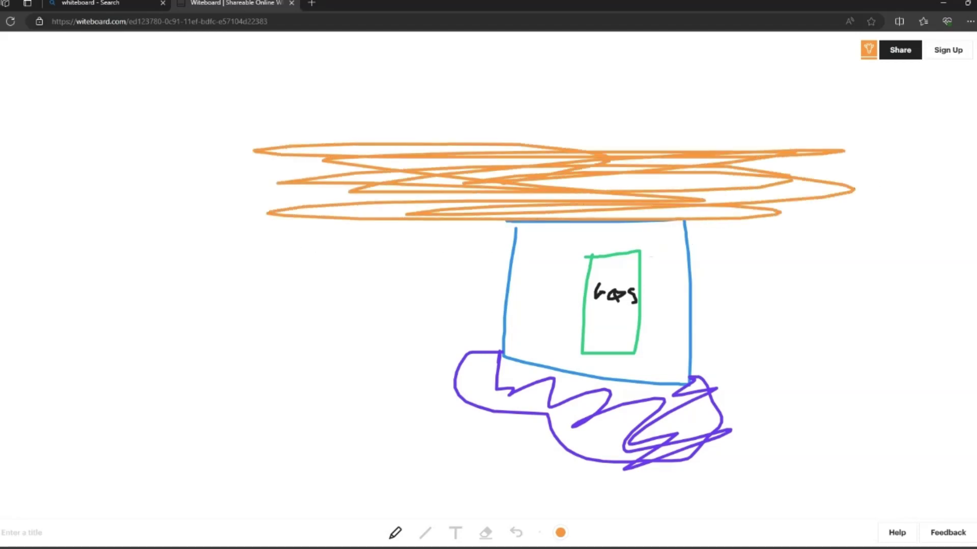
- Draw two purple freehand strokes around the sides and upper edge of the blue box
click(561, 539)
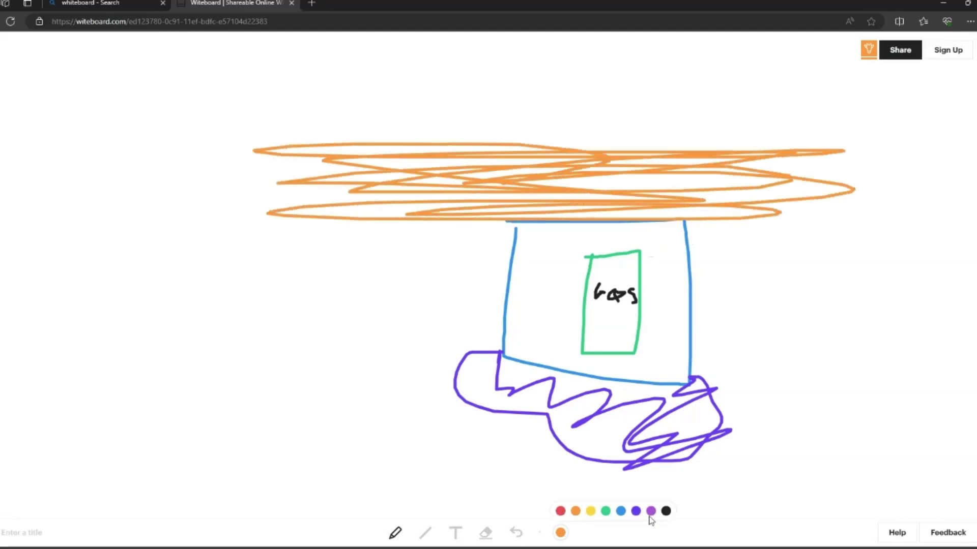
click(651, 510)
mouse_move(473, 337)
mouse_down()
mouse_move(388, 316)
mouse_move(417, 234)
mouse_move(504, 216)
mouse_up()
mouse_move(702, 229)
mouse_down()
mouse_move(800, 340)
mouse_move(712, 386)
mouse_move(832, 276)
mouse_move(328, 227)
mouse_up()
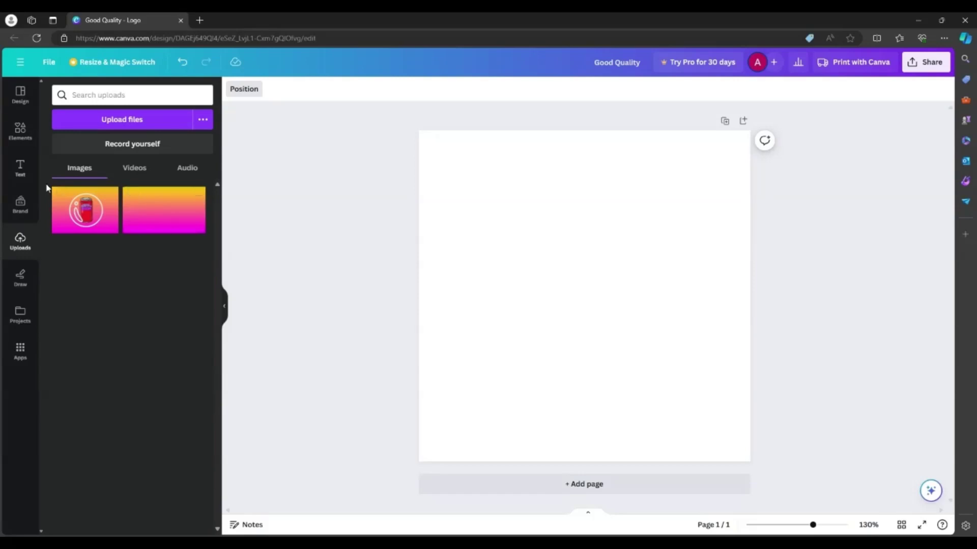
- In Canva, fill the page with the uploaded yellow-to-magenta gradient and place an enlarged ice cube graphic at its centre
drag(153, 220, 428, 242)
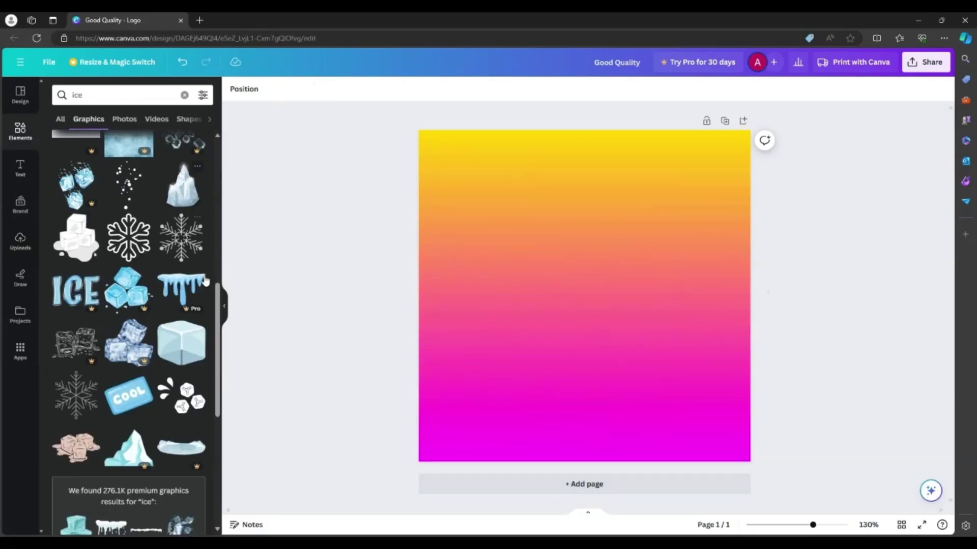
drag(202, 357, 572, 322)
drag(672, 282, 809, 222)
drag(666, 312, 589, 299)
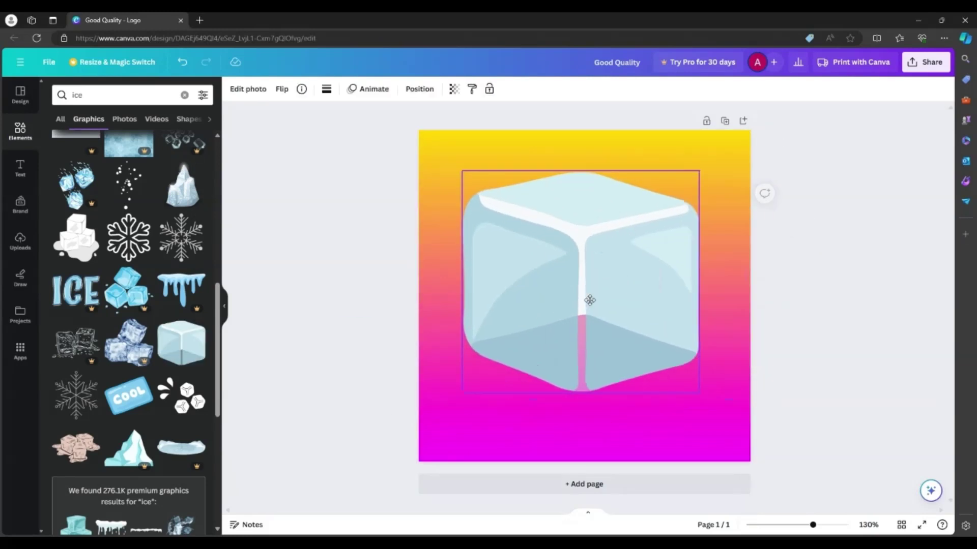
- Replace the ice cube with the sparkling iceberg graphic and enlarge it to nearly fill the page
drag(175, 192, 615, 283)
click(540, 240)
click(581, 146)
mouse_move(730, 276)
mouse_down()
mouse_move(524, 298)
mouse_move(604, 327)
mouse_move(793, 217)
mouse_move(730, 267)
mouse_up()
drag(747, 217, 695, 244)
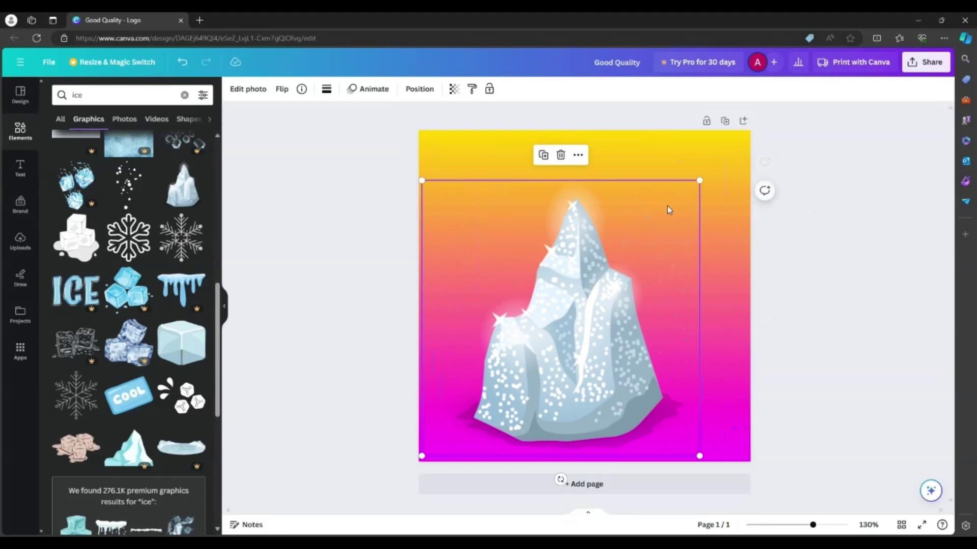
drag(698, 181, 773, 124)
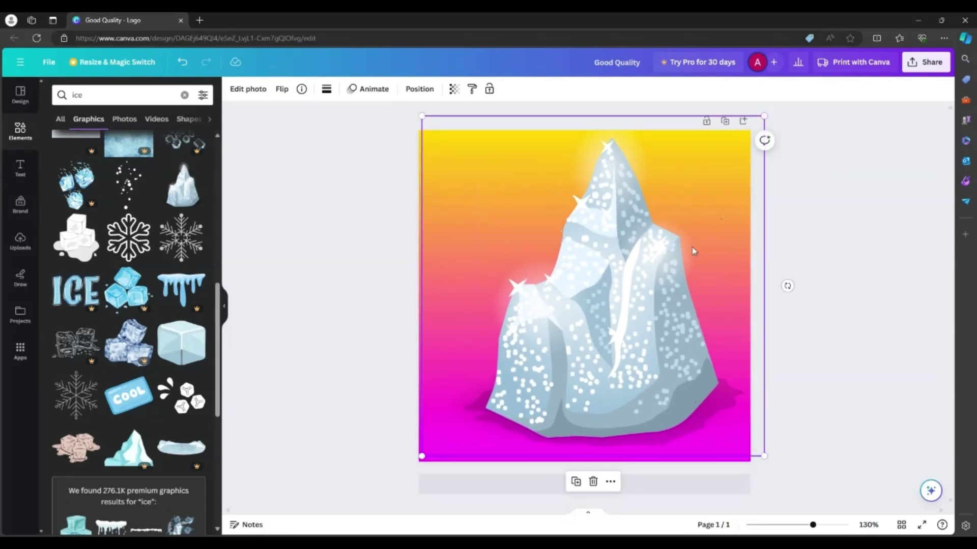
click(921, 325)
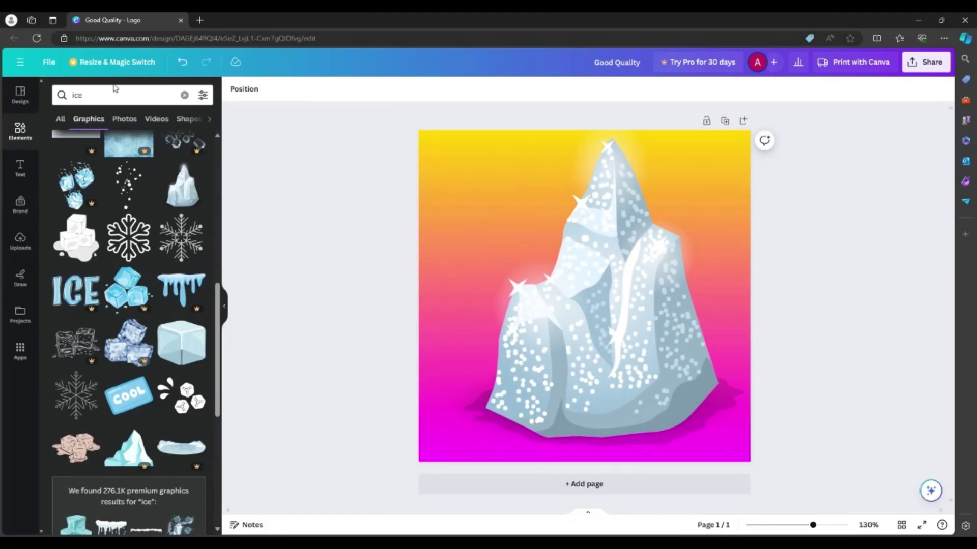
- Add the recently used red can graphic, enlarge it and place it over the iceberg's lower middle
click(185, 95)
drag(162, 178, 609, 330)
drag(640, 278, 755, 251)
drag(640, 238, 632, 276)
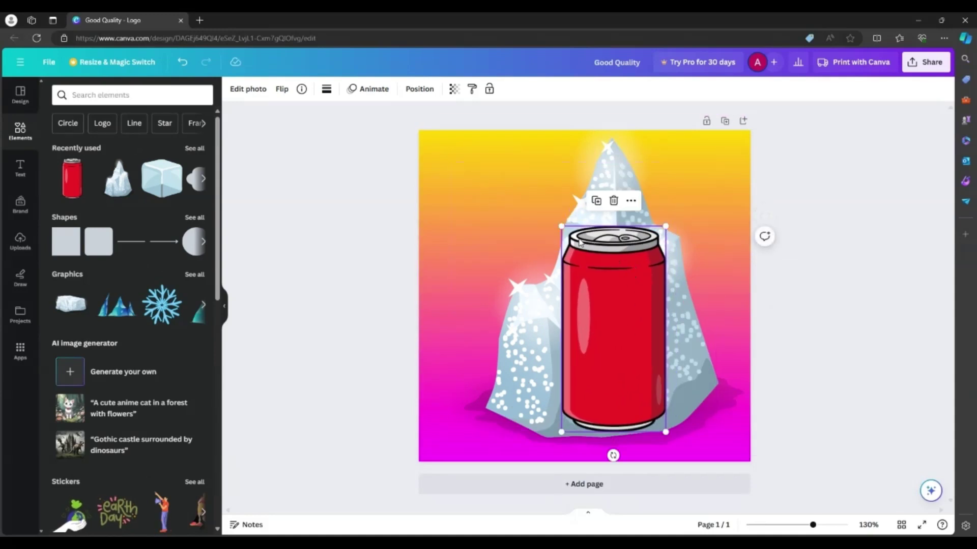
- Move the red can behind the iceberg in the layer order and set the iceberg's transparency to 82
click(419, 90)
drag(177, 152, 163, 199)
click(441, 227)
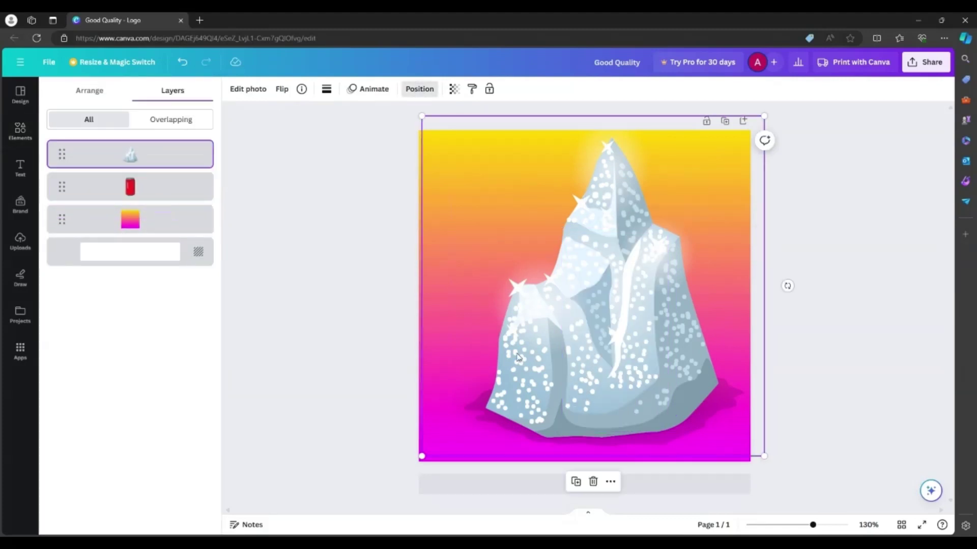
click(454, 89)
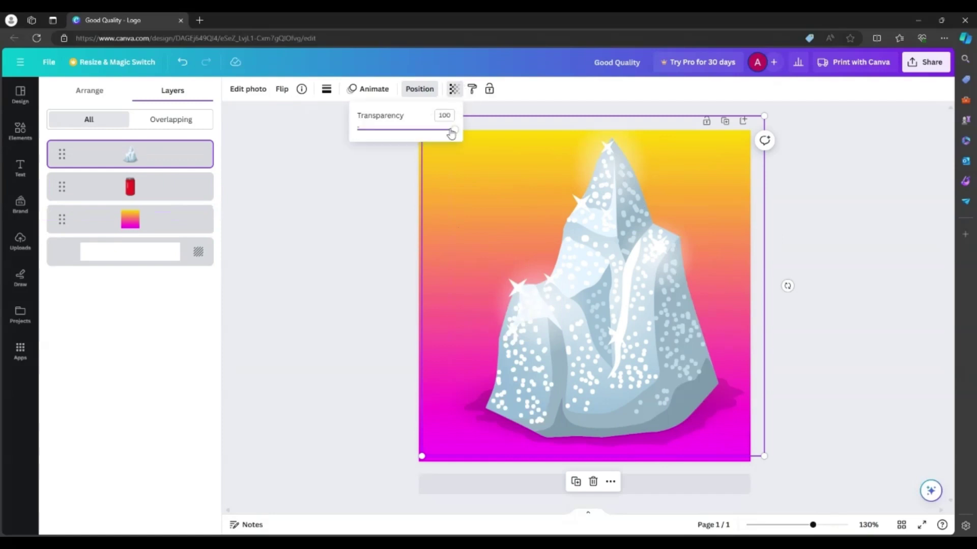
mouse_move(451, 136)
mouse_down()
mouse_move(418, 134)
mouse_move(442, 146)
mouse_up()
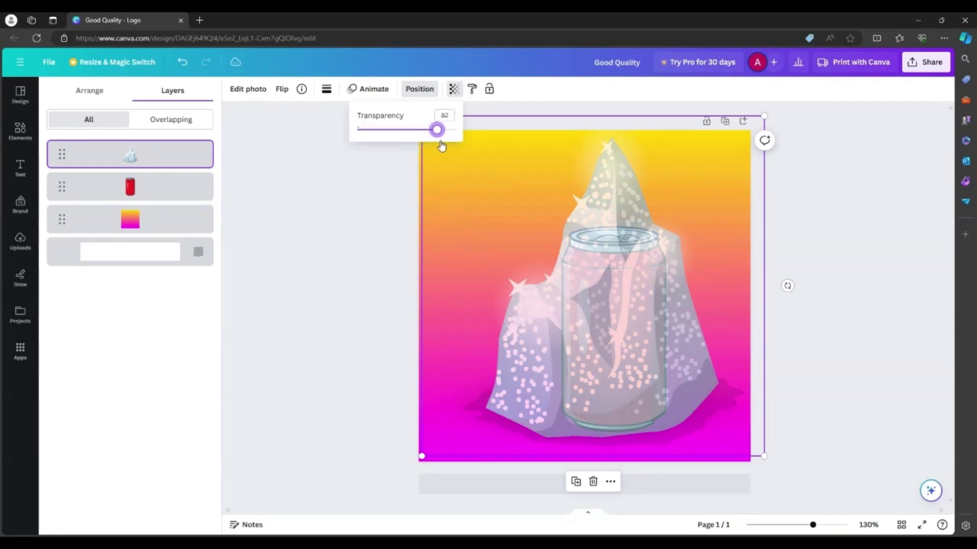
click(329, 277)
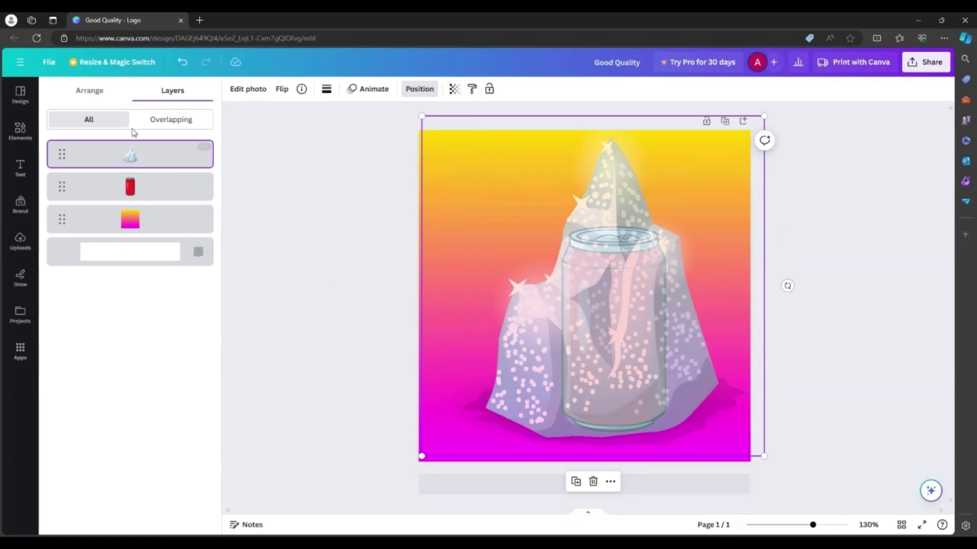
- Add a heading to the page with the text "Good Quality"
click(20, 167)
click(159, 95)
click(130, 218)
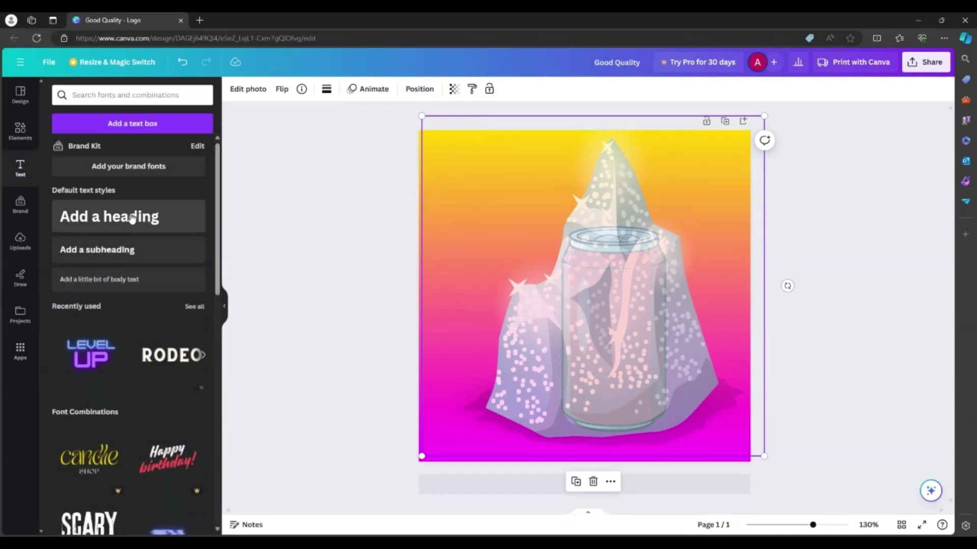
click(132, 220)
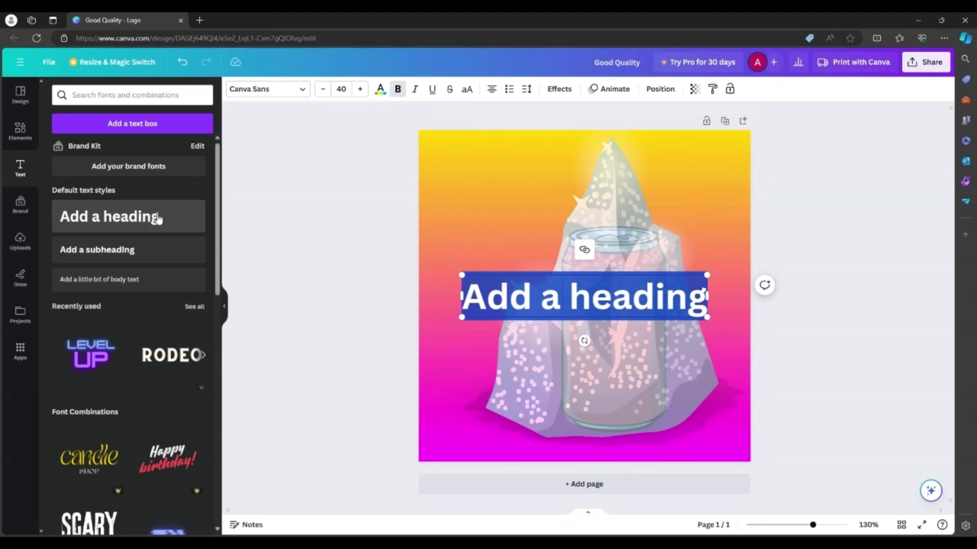
text(Good Quality)
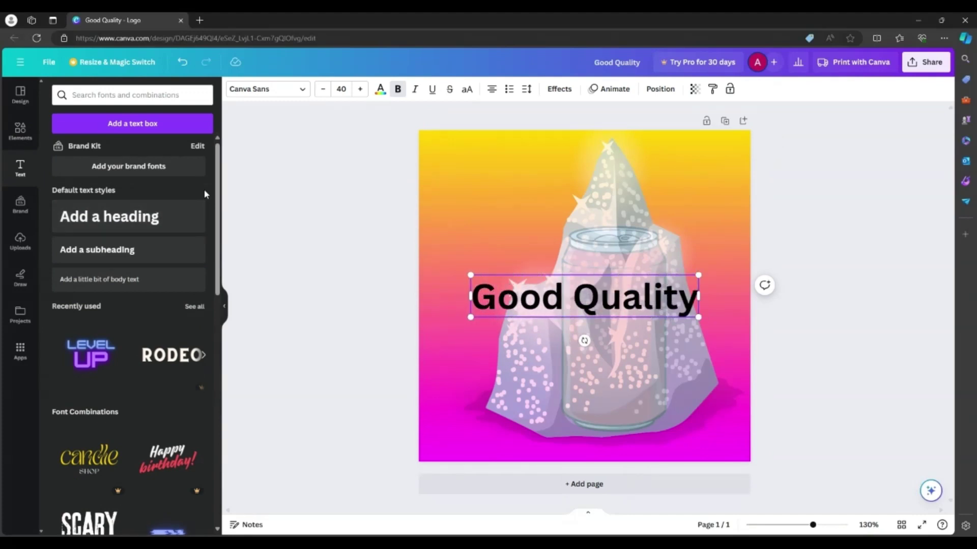
- Try the Anton font on the "Good Quality" heading and change it to Brittany
double_click(516, 297)
key(Escape)
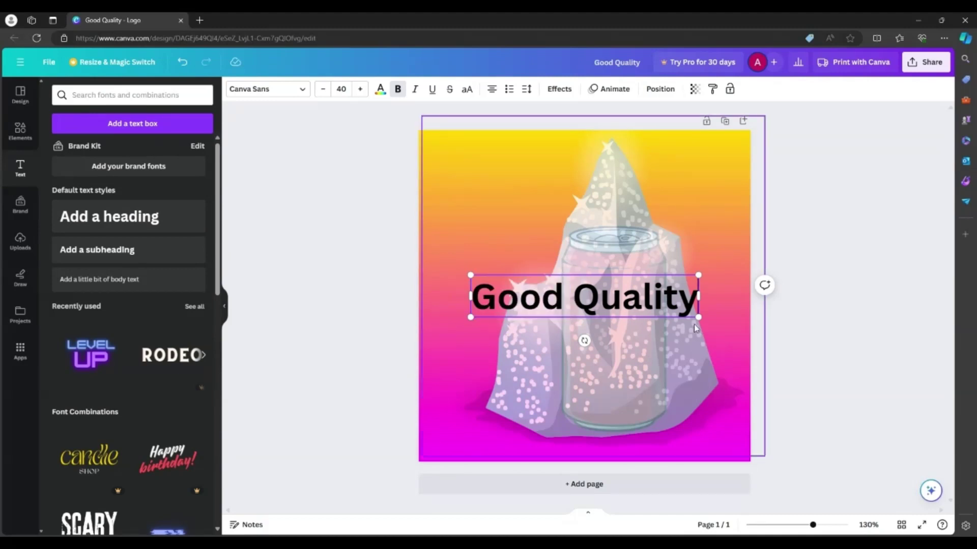
key(Return)
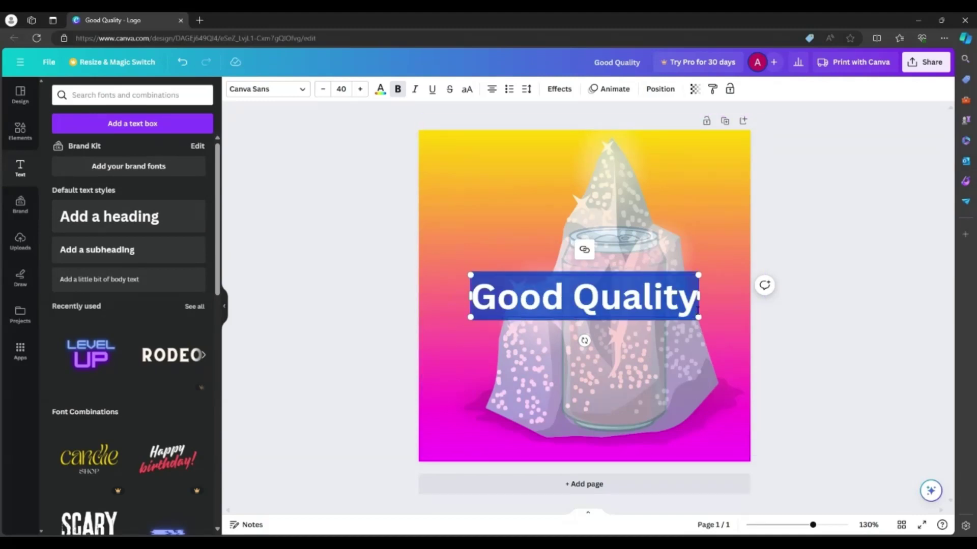
click(309, 94)
scroll(79, 330, down, 10)
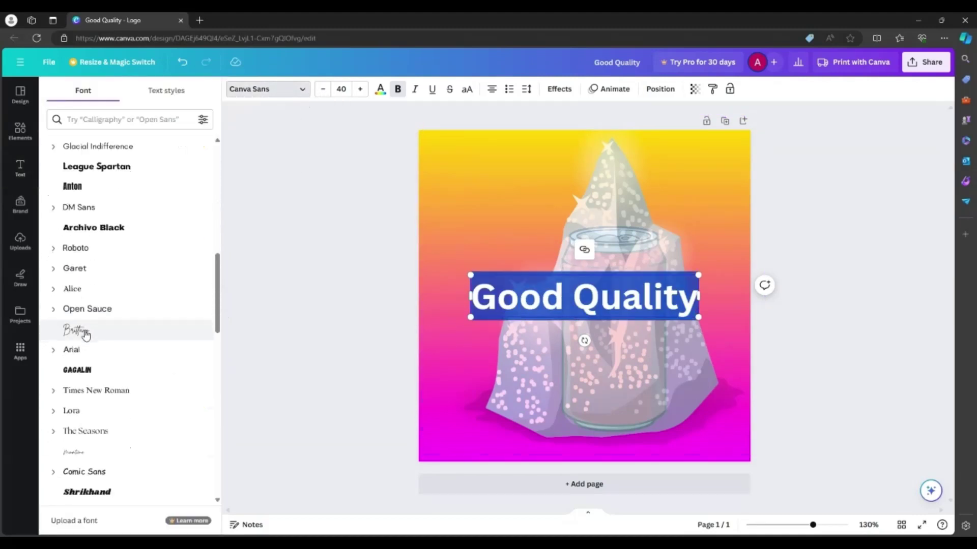
click(122, 193)
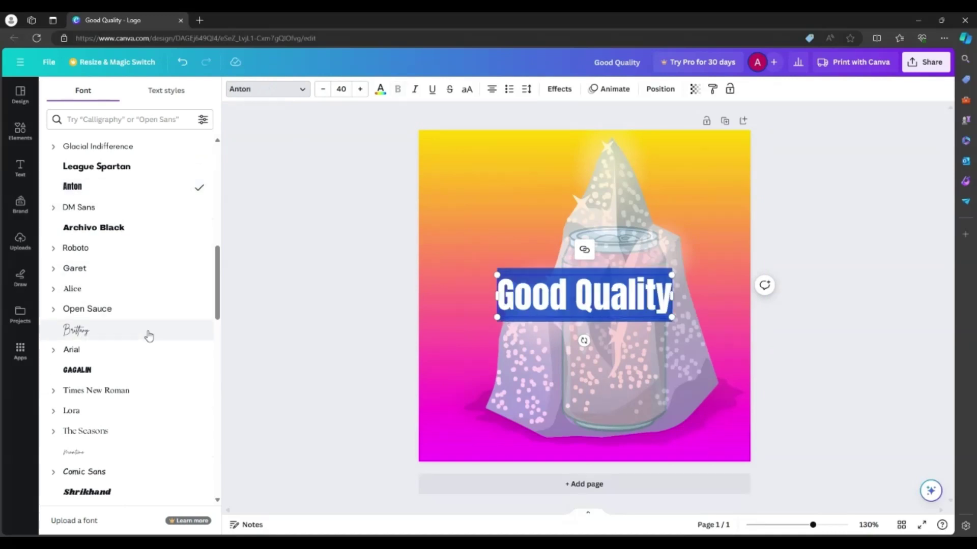
click(130, 334)
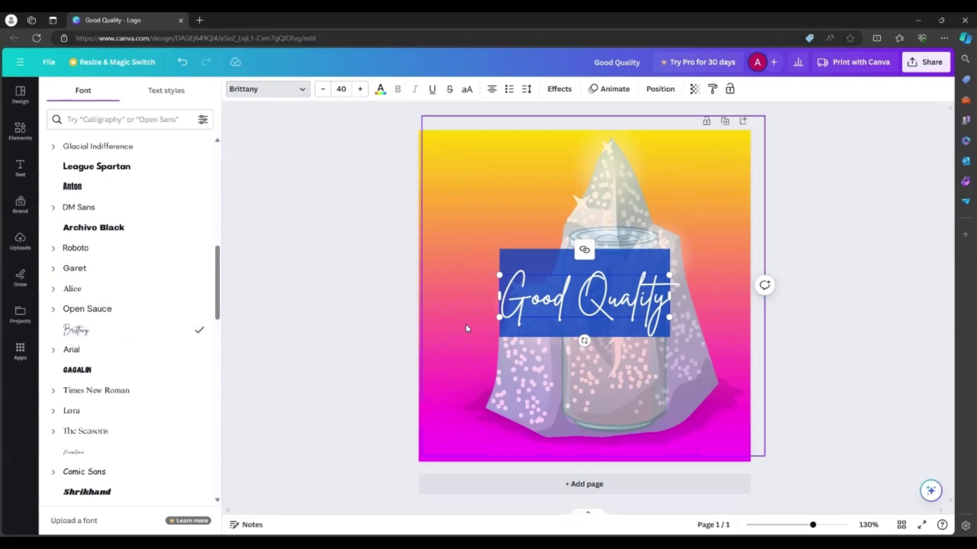
key(Escape)
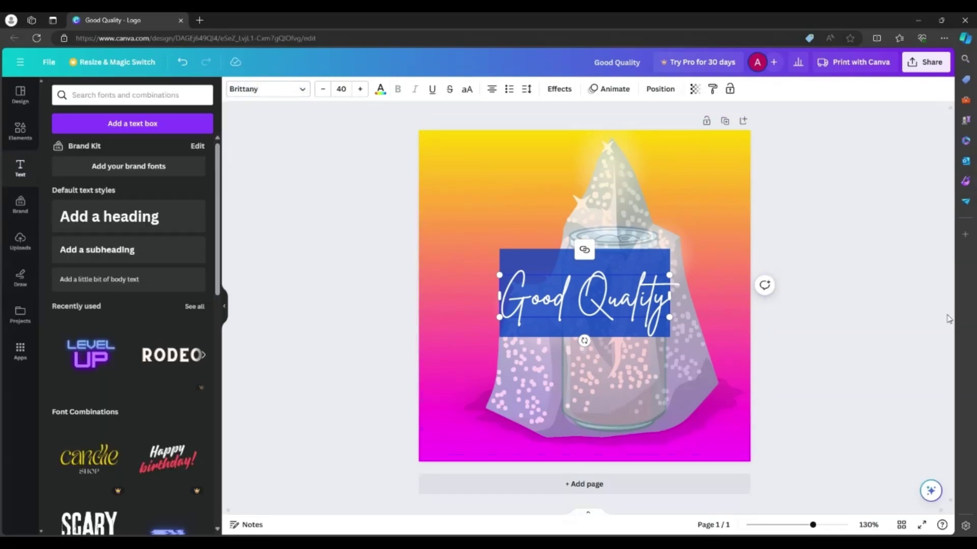
click(831, 337)
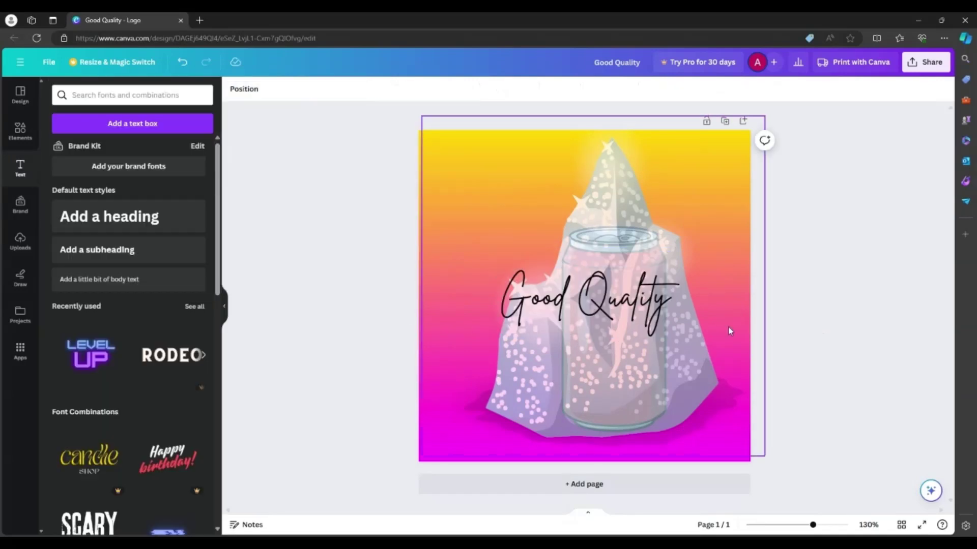
- Shrink the heading to size 24.6 across the can's upper part and place its layer between the iceberg and can
click(621, 313)
drag(621, 313, 683, 335)
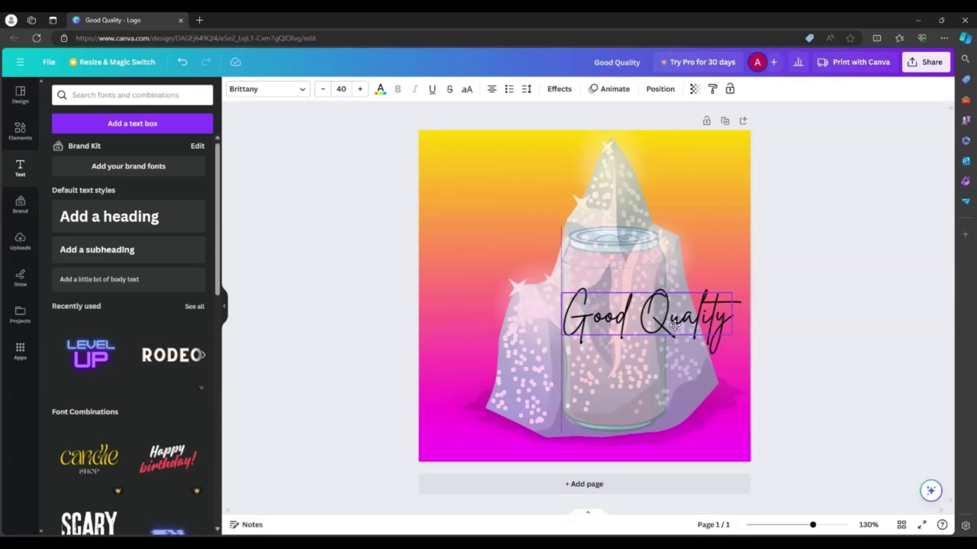
drag(731, 296, 635, 294)
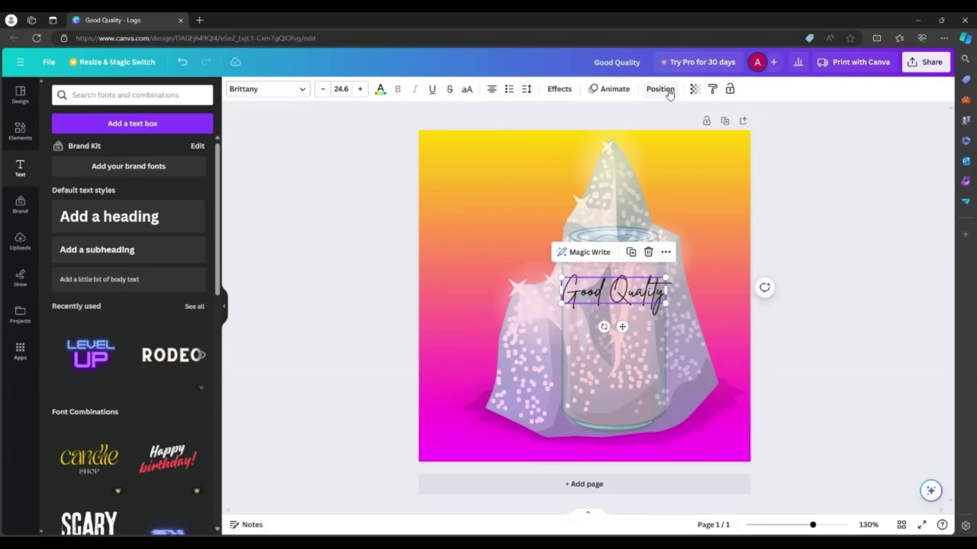
click(669, 95)
drag(206, 150, 194, 208)
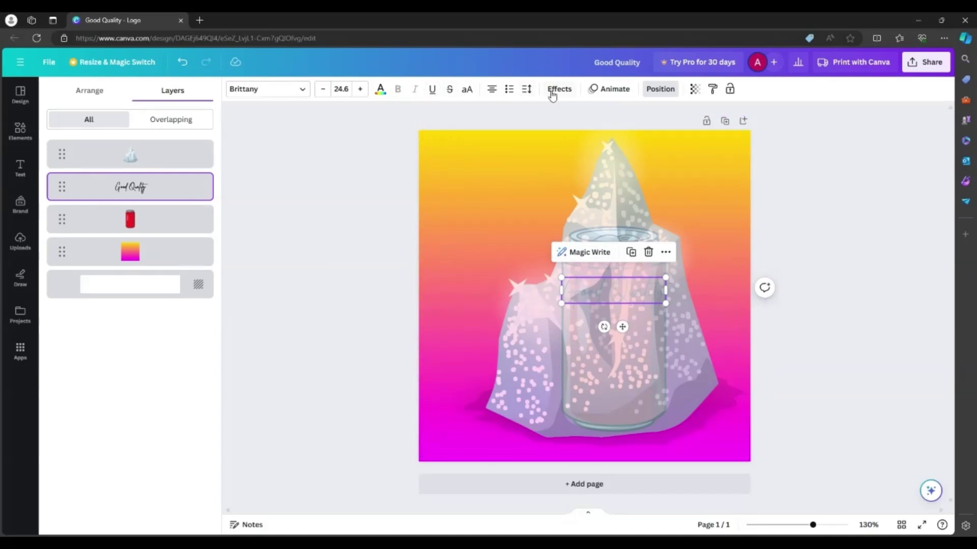
- Try the Gagalin and League Spartan fonts on the heading and apply DM Sans
click(380, 92)
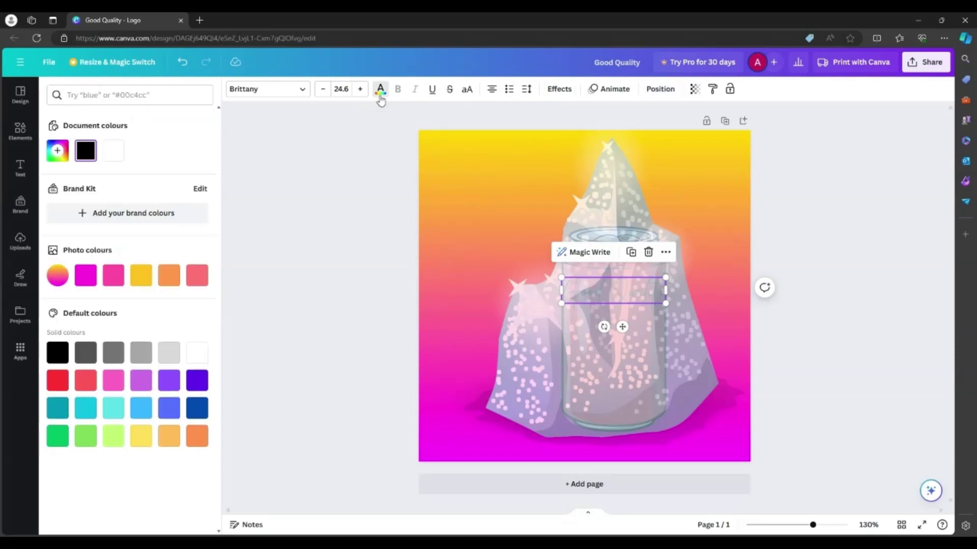
click(380, 94)
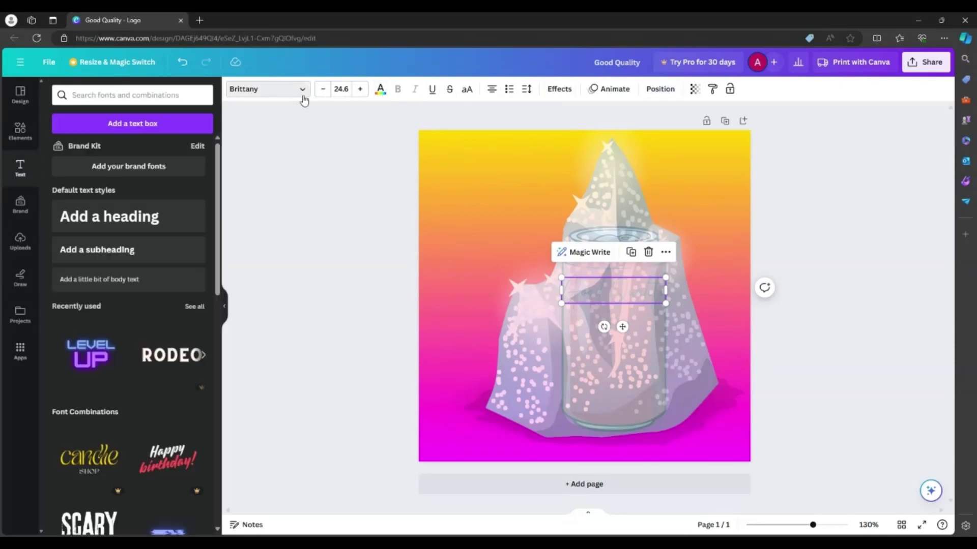
click(302, 93)
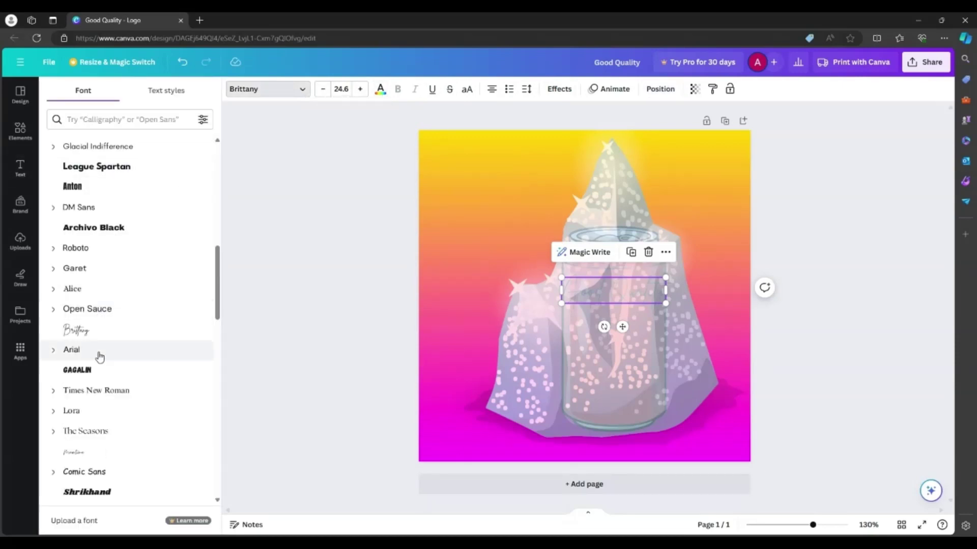
click(99, 370)
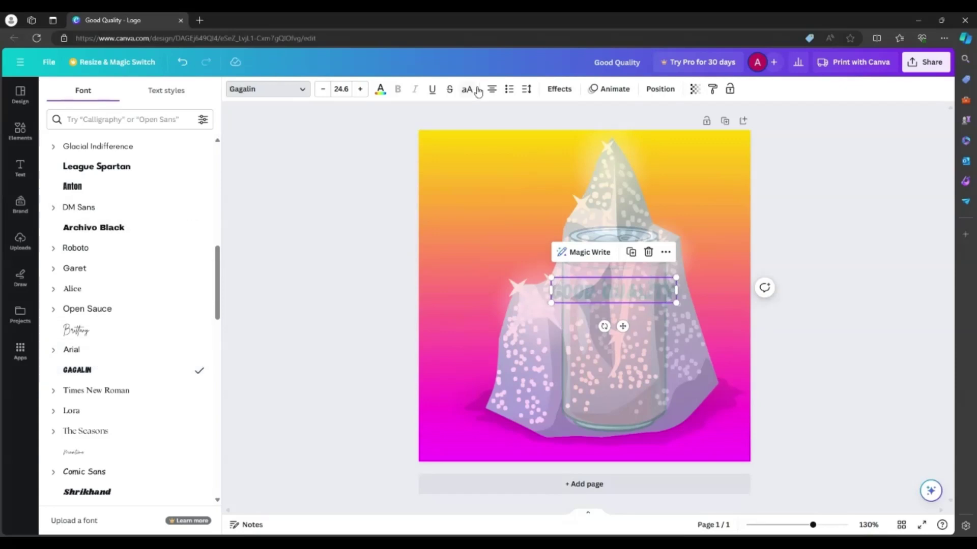
click(145, 166)
click(108, 208)
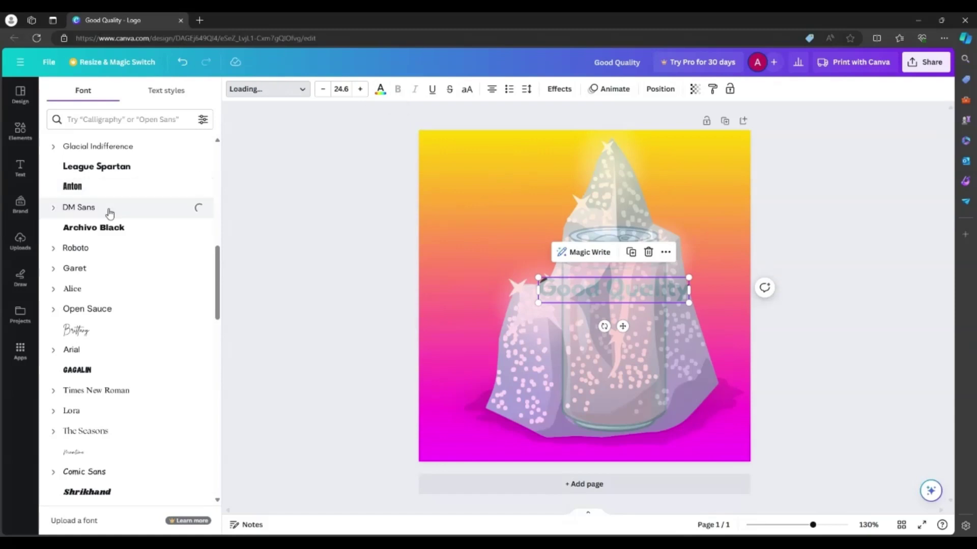
- Try bold DM Sans on the "Good Quality" heading, apply the Moontime font instead, and enlarge the heading to size 31.7
click(398, 89)
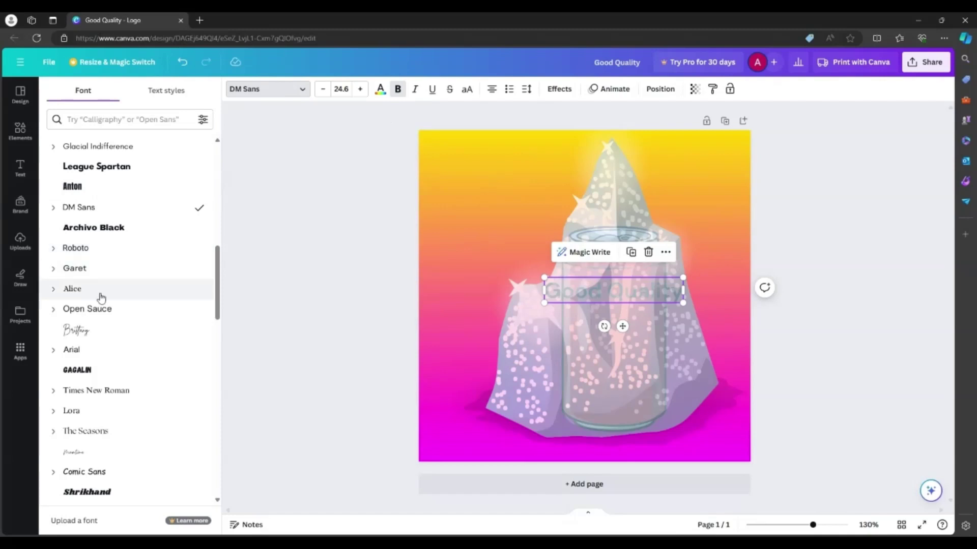
click(116, 453)
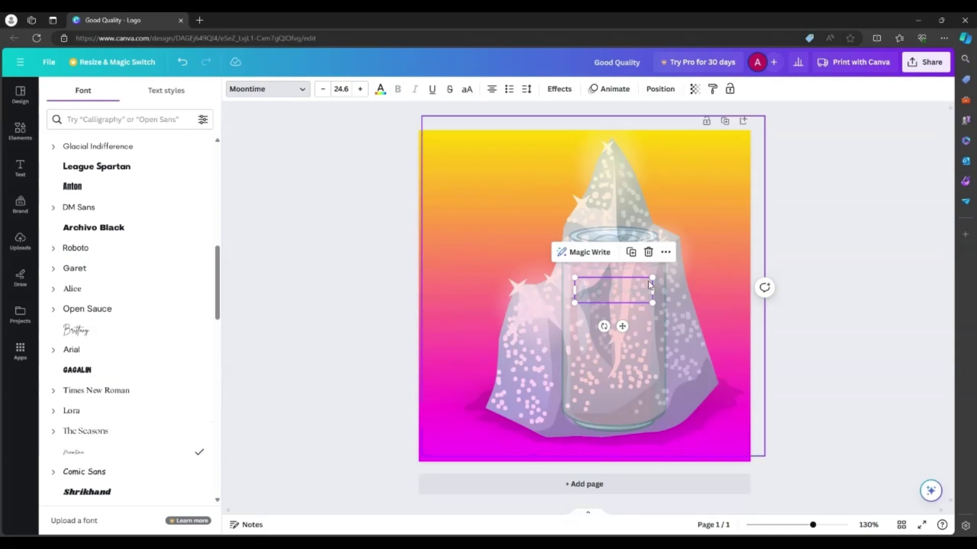
mouse_move(650, 281)
mouse_down()
mouse_move(689, 279)
mouse_move(638, 287)
mouse_up()
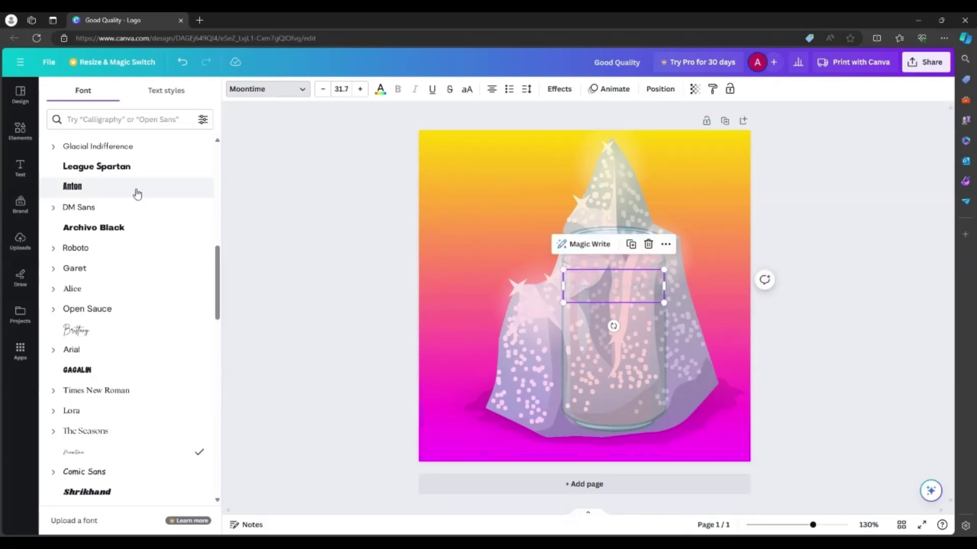
- Add a second heading on the can with the text "Soda"
click(15, 171)
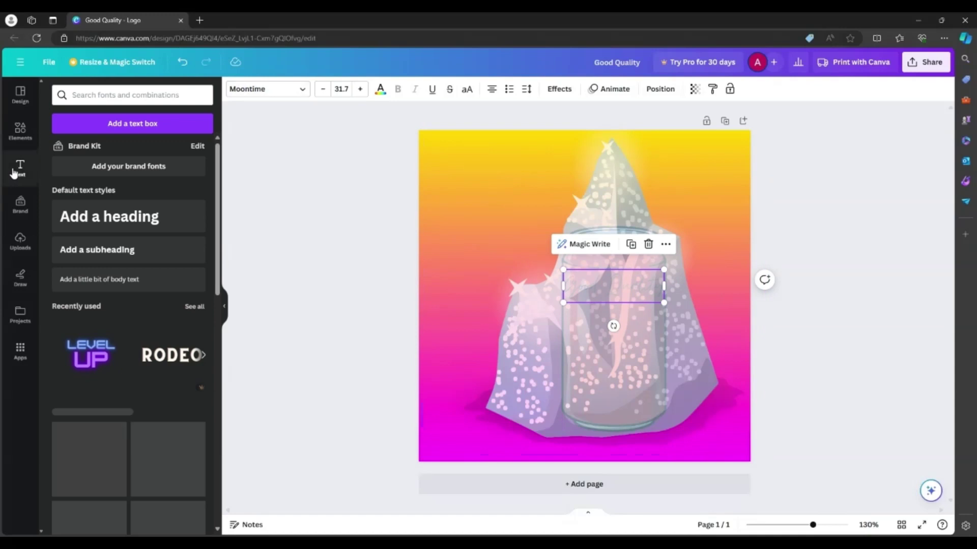
click(146, 216)
text(soda)
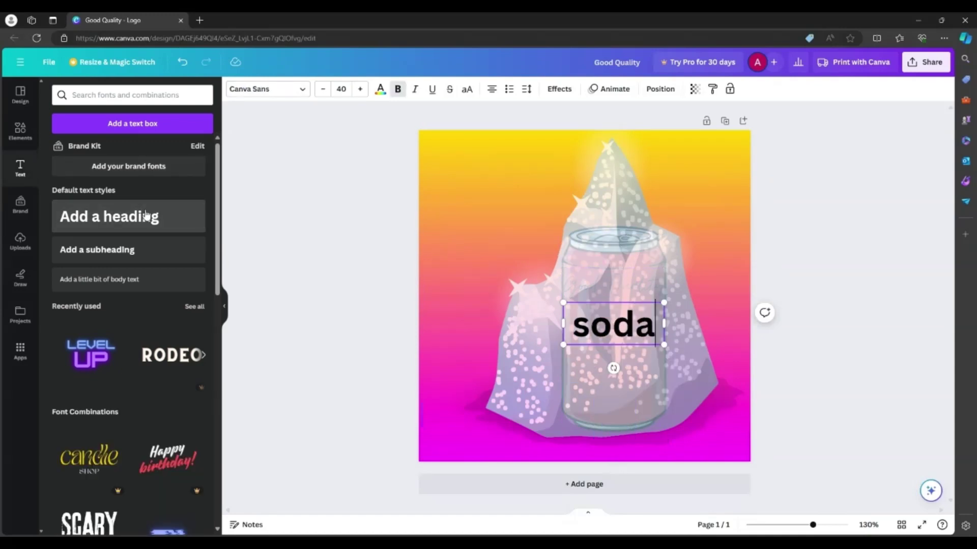
key(Left)
key(Left)
key(Left)
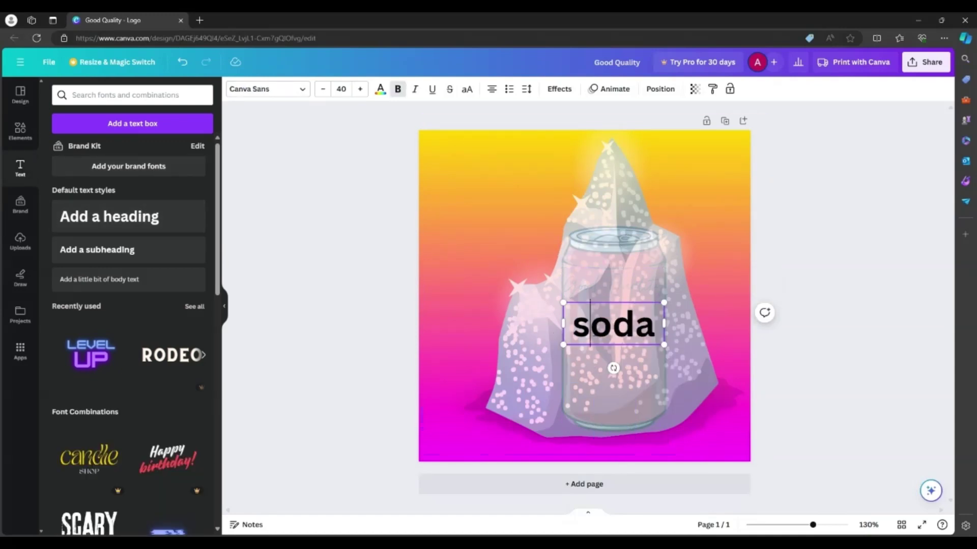
key(BackSpace)
text(S)
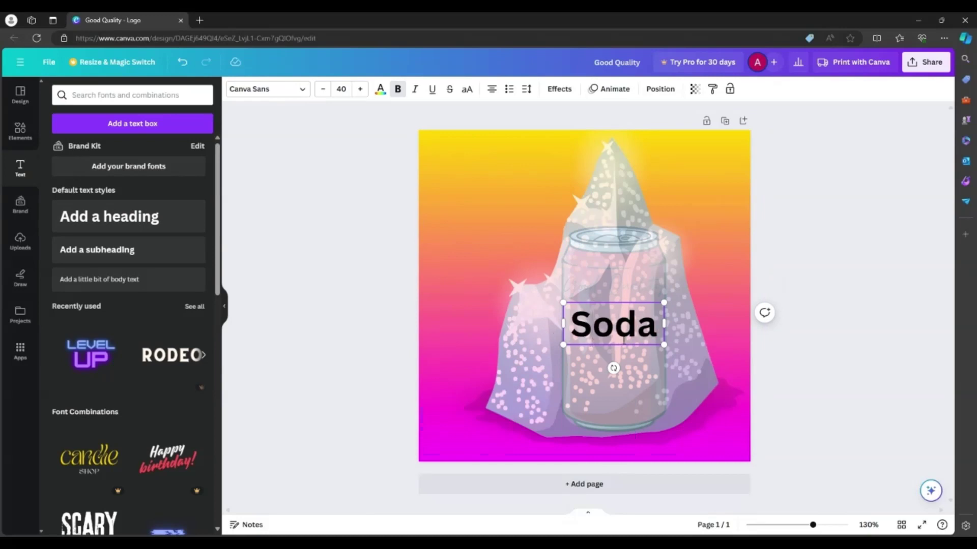
- Set the "Soda" heading's font to Gagalin and move its layer behind the iceberg
click(300, 95)
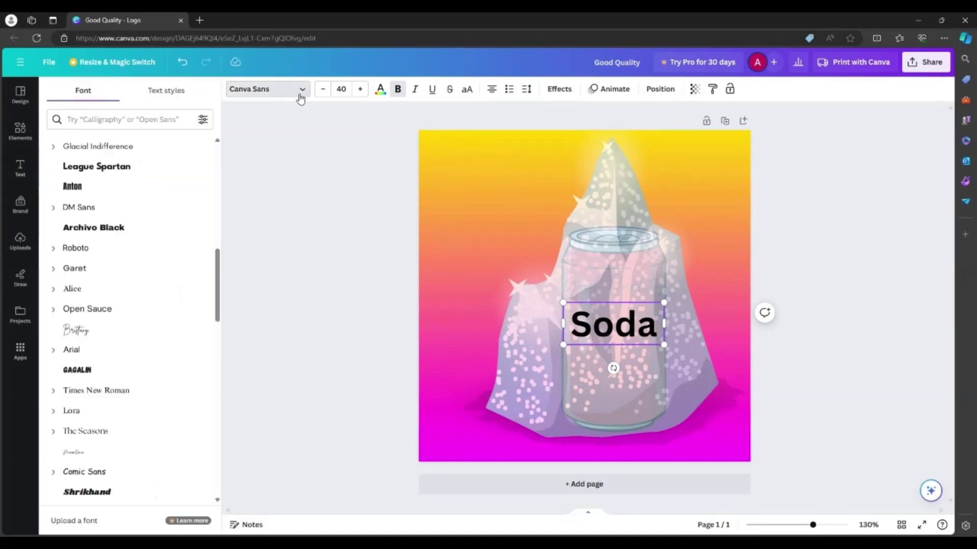
click(90, 369)
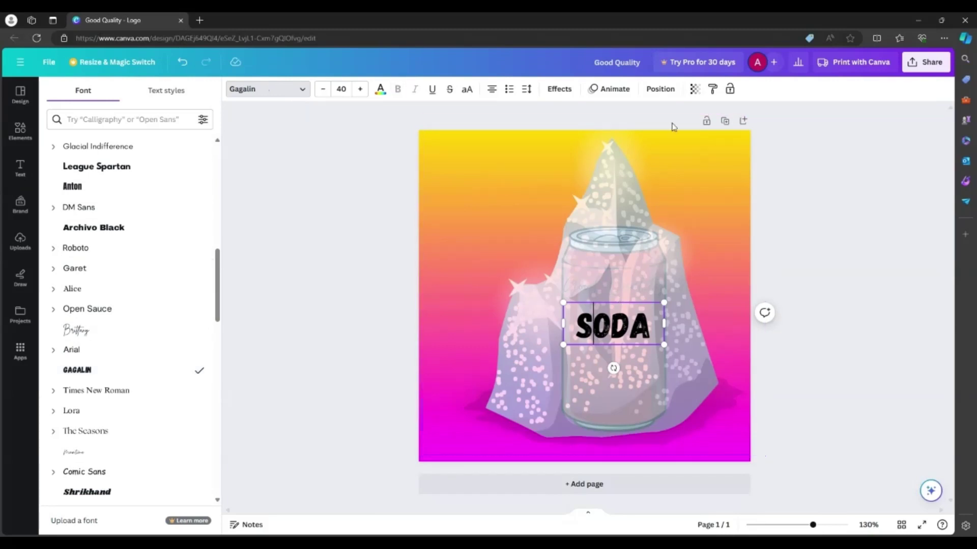
click(660, 89)
drag(172, 157, 175, 202)
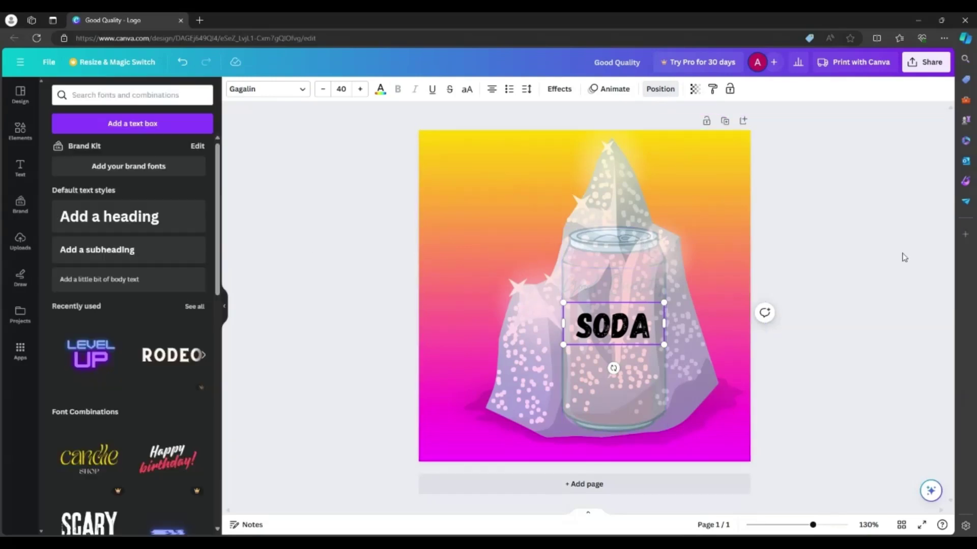
click(880, 270)
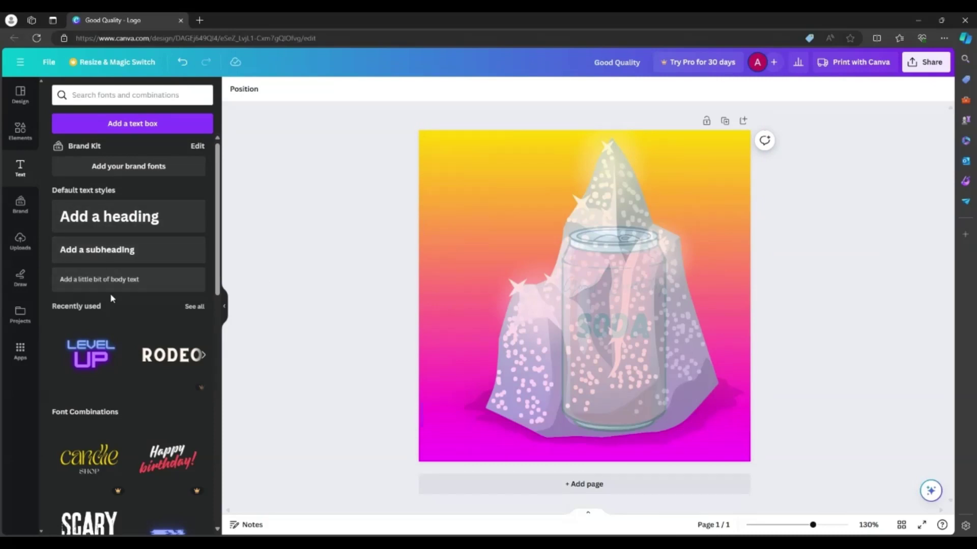
- Add body text reading "A Product Of The GoodQualitySoda Show" and move it to the upper edge of the page
click(126, 285)
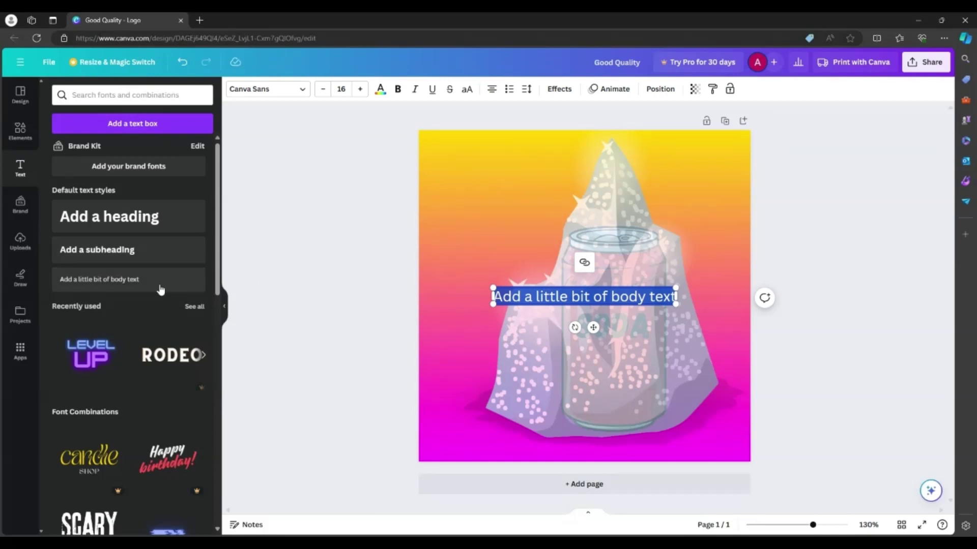
text(A Pr)
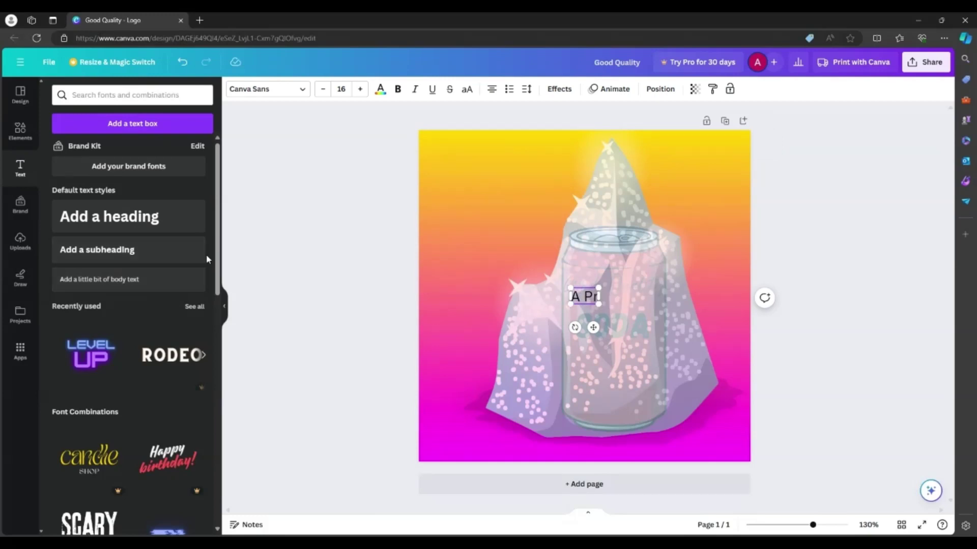
text(oduct Of The GoodQualitySoda Show)
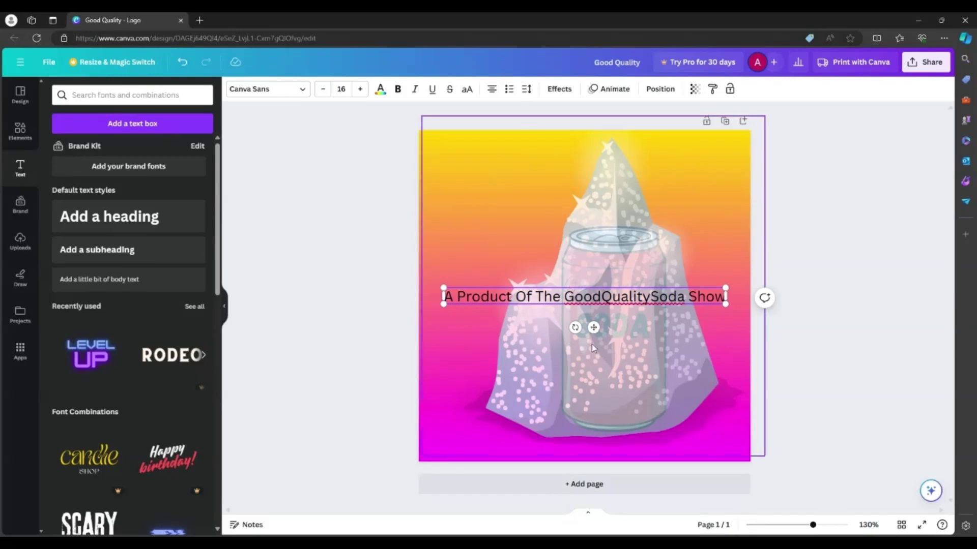
drag(592, 327, 598, 179)
click(735, 179)
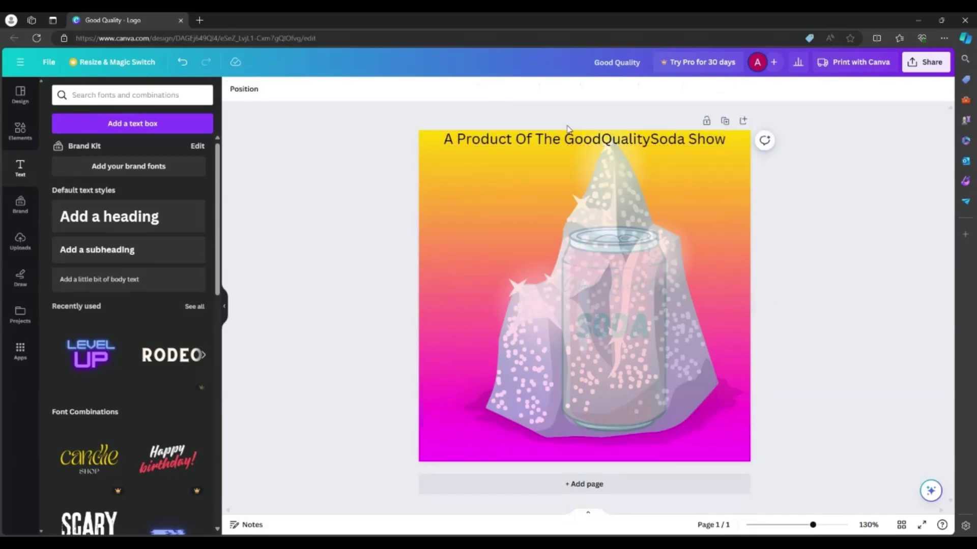
- Try the Glacial Indifference font on the "A Product Of The GoodQualitySoda Show" line and change it to Shrikhand
click(563, 148)
click(304, 90)
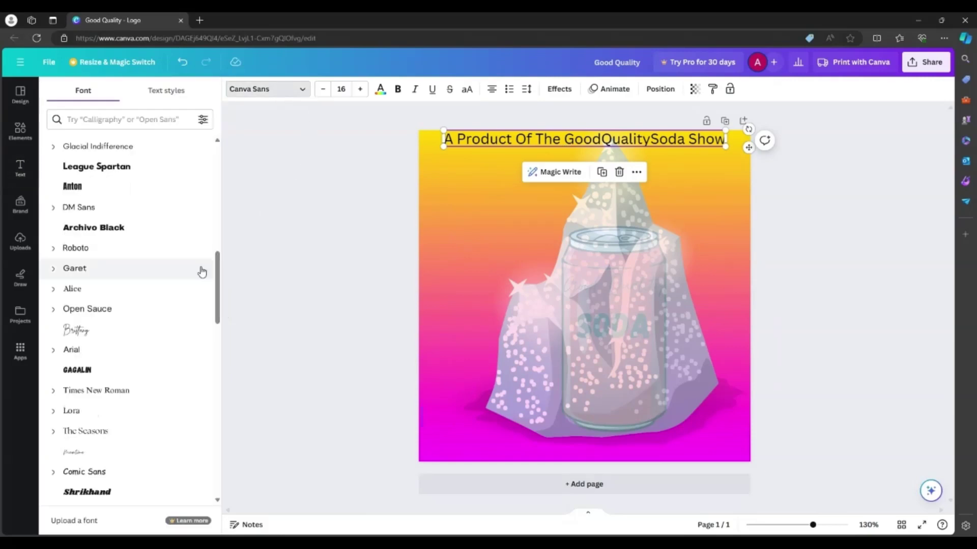
scroll(87, 287, down, 3)
scroll(89, 286, up, 3)
click(132, 151)
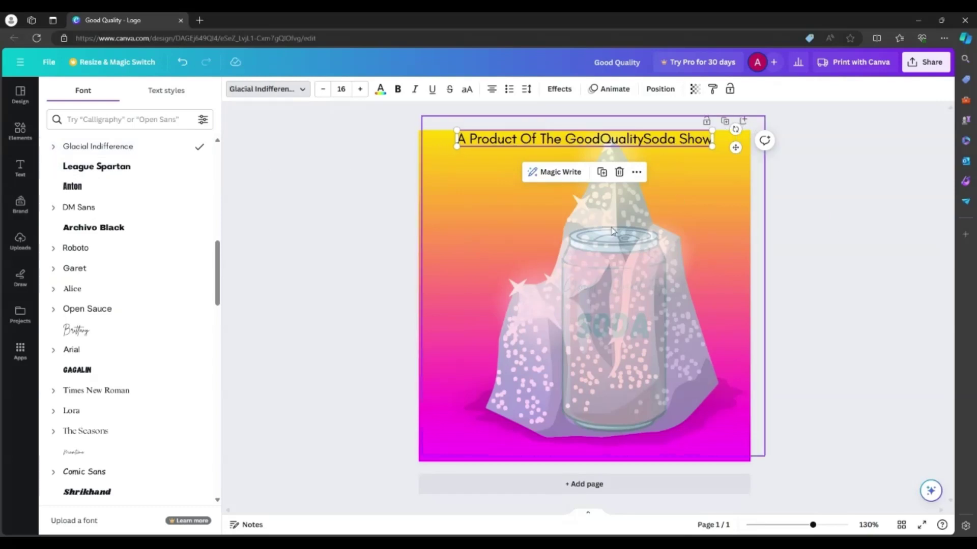
scroll(148, 400, down, 1)
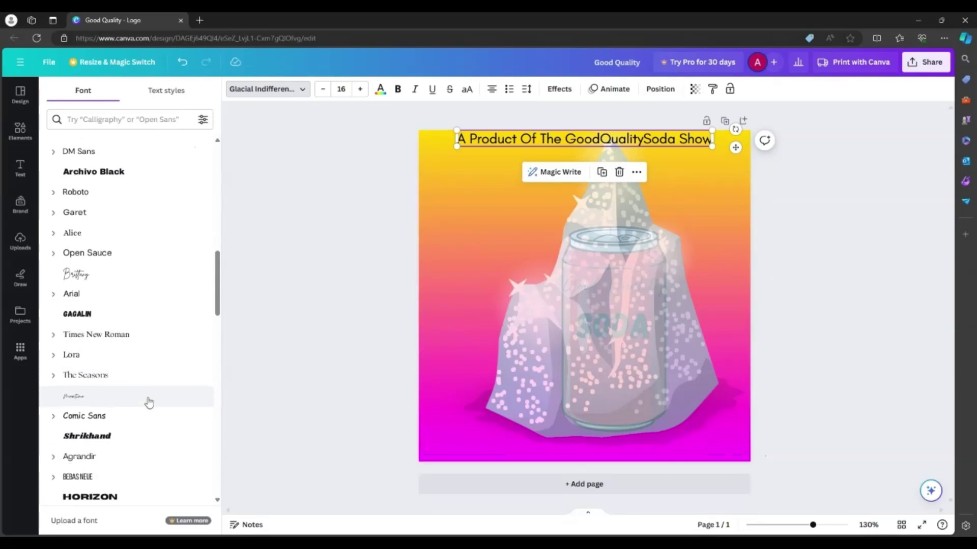
click(81, 438)
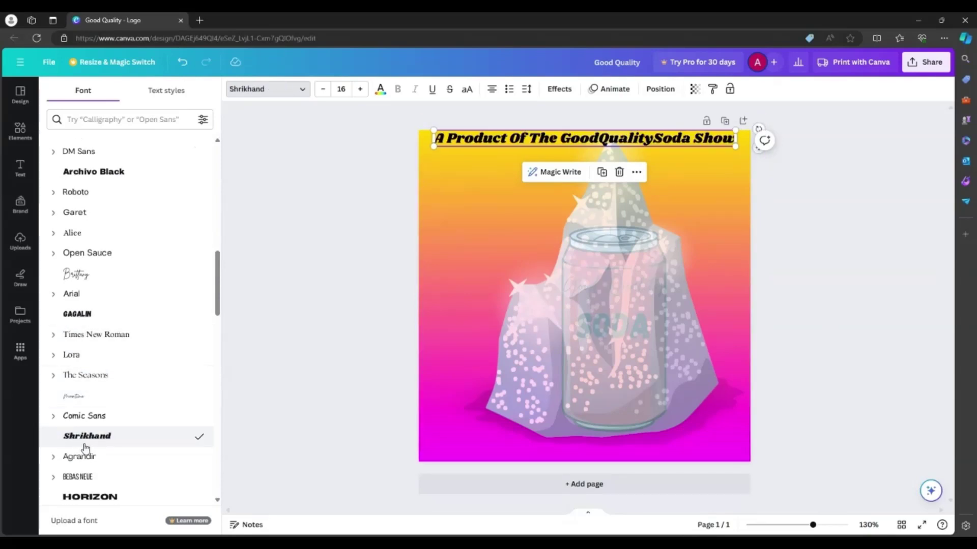
key(Escape)
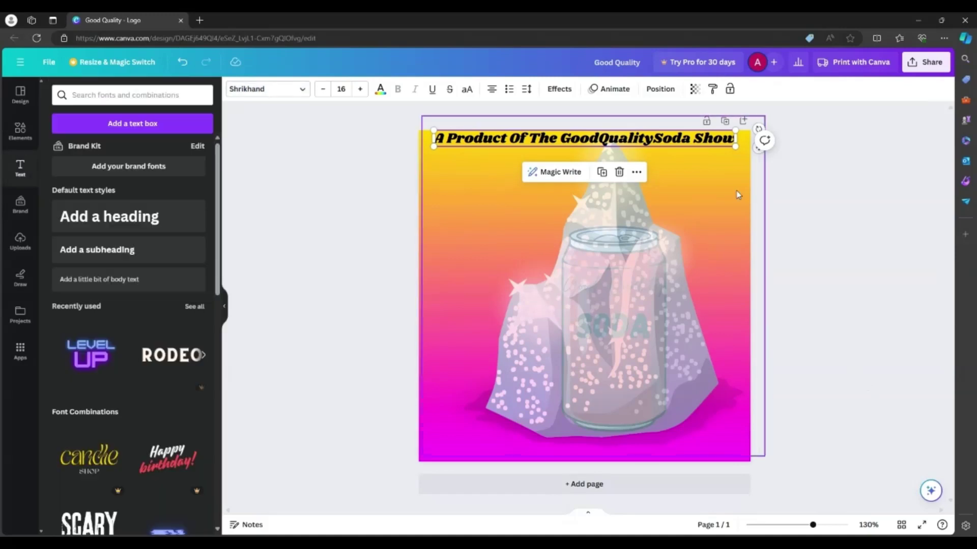
click(867, 275)
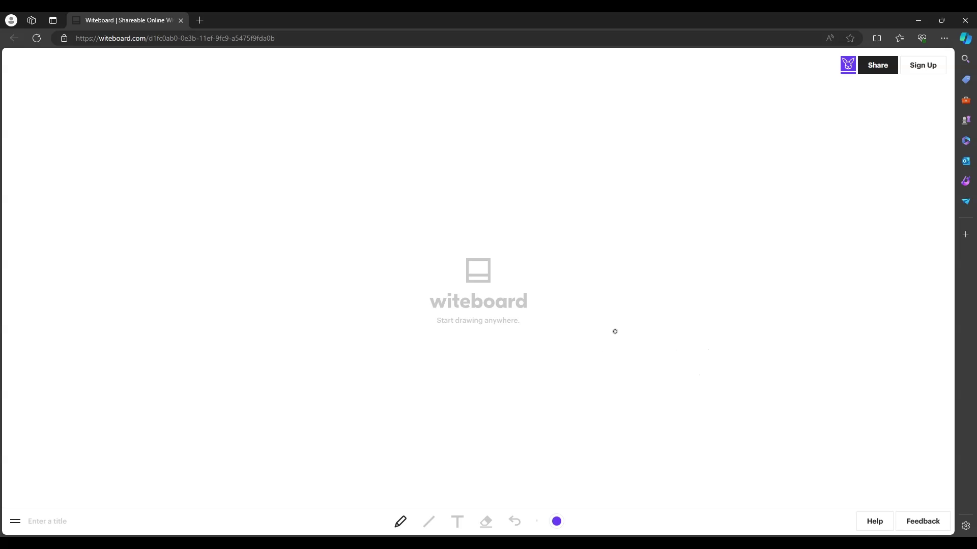
- In Witeboard, draw a purple figure with a rectangular torso, two arms and a head, and frame it with a black rectangle
mouse_move(635, 385)
mouse_down()
mouse_move(678, 390)
mouse_move(685, 355)
mouse_move(670, 341)
mouse_move(638, 338)
mouse_move(642, 382)
mouse_move(645, 339)
mouse_move(633, 339)
mouse_move(603, 380)
mouse_move(635, 354)
mouse_up()
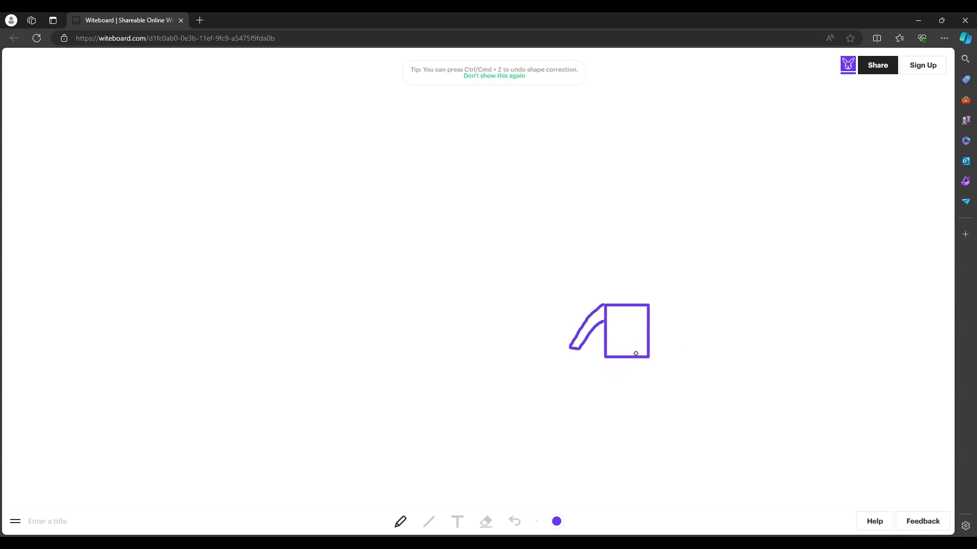
mouse_move(689, 341)
mouse_down()
mouse_move(711, 377)
mouse_move(650, 332)
mouse_move(648, 318)
mouse_move(663, 313)
mouse_move(666, 335)
mouse_up()
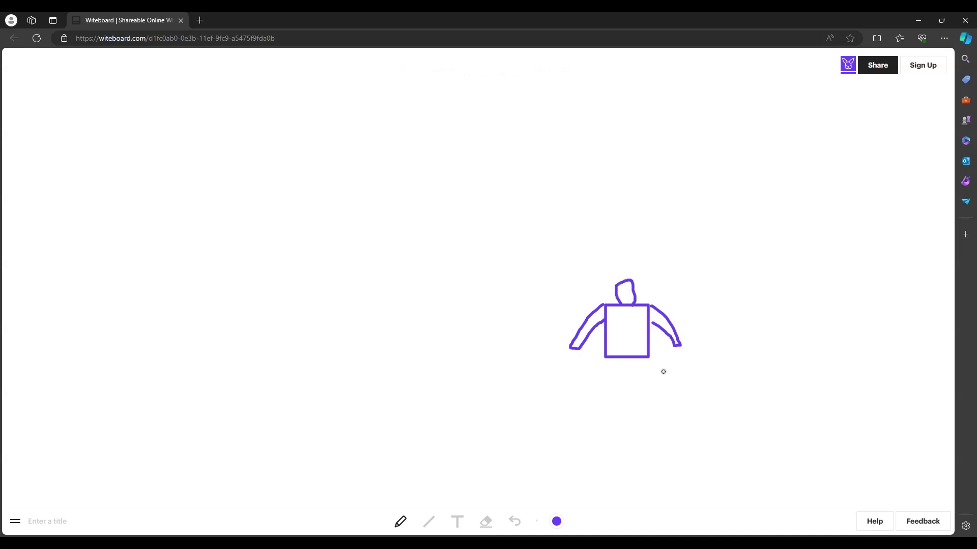
mouse_move(557, 514)
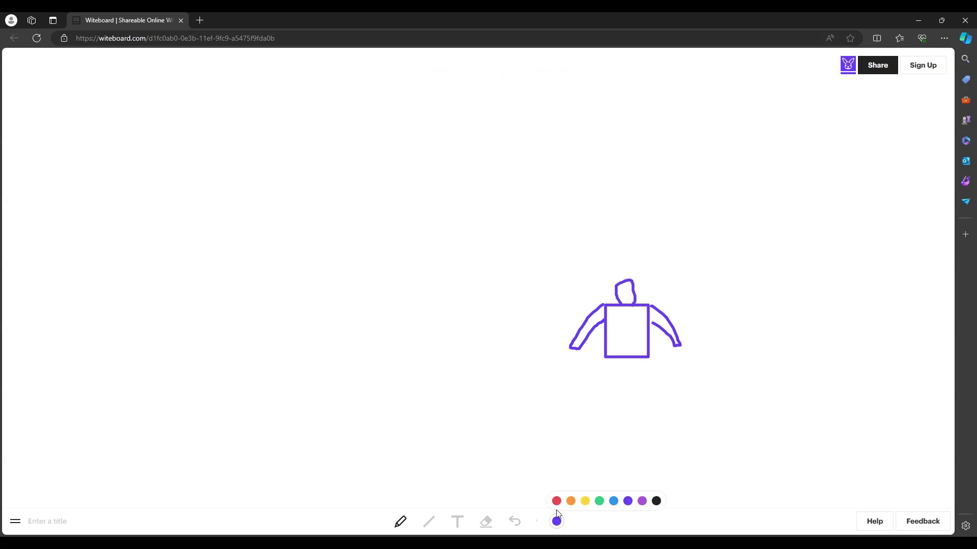
click(656, 501)
mouse_move(562, 405)
mouse_down()
mouse_move(734, 425)
mouse_move(748, 274)
mouse_move(609, 270)
mouse_move(587, 288)
mouse_move(589, 375)
mouse_move(578, 429)
mouse_up()
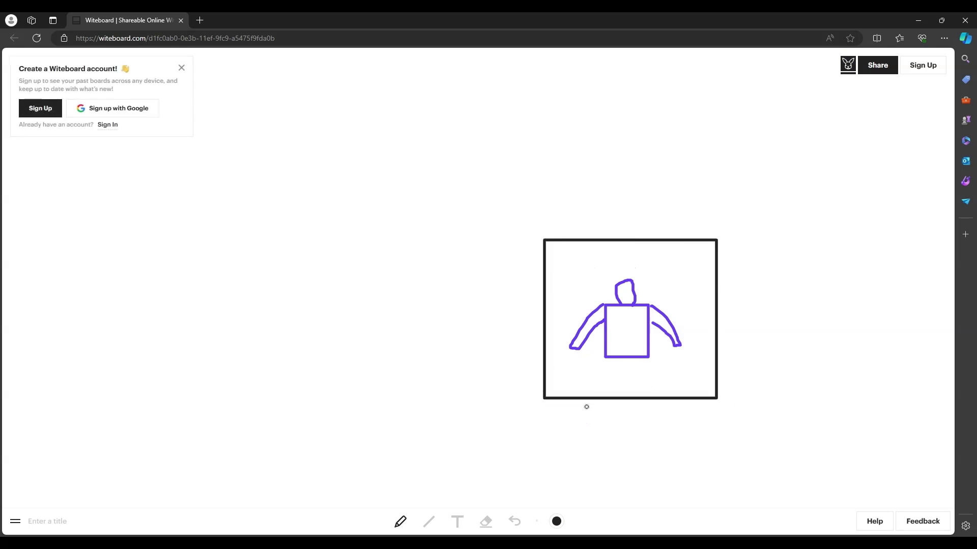
- Dismiss the account sign-up prompt, scribble black strokes around the figure inside the frame, and choose yellow as the pen colour
click(181, 69)
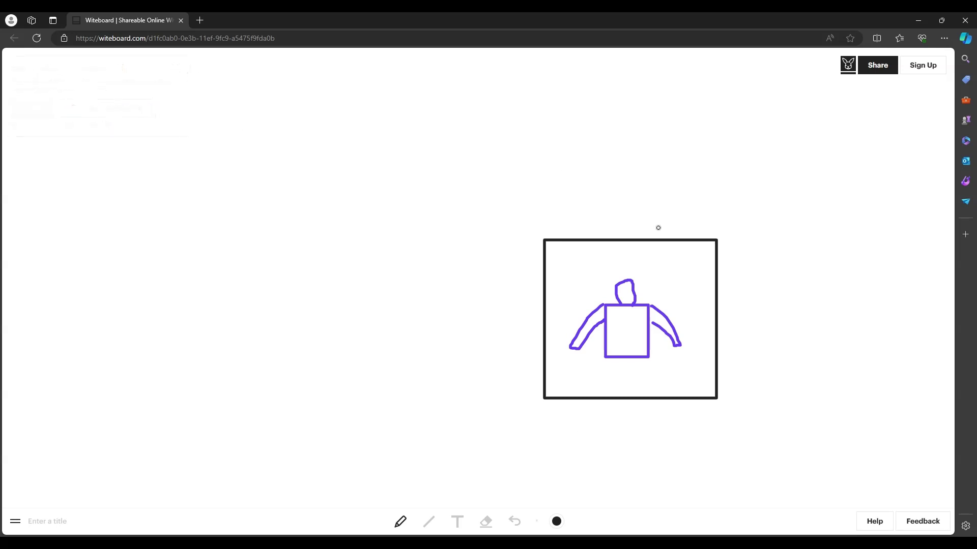
mouse_move(552, 246)
mouse_down()
mouse_move(542, 250)
mouse_move(619, 247)
mouse_move(666, 262)
mouse_move(686, 355)
mouse_move(619, 400)
mouse_move(588, 368)
mouse_move(664, 372)
mouse_move(579, 363)
mouse_move(682, 369)
mouse_move(706, 319)
mouse_move(707, 262)
mouse_up()
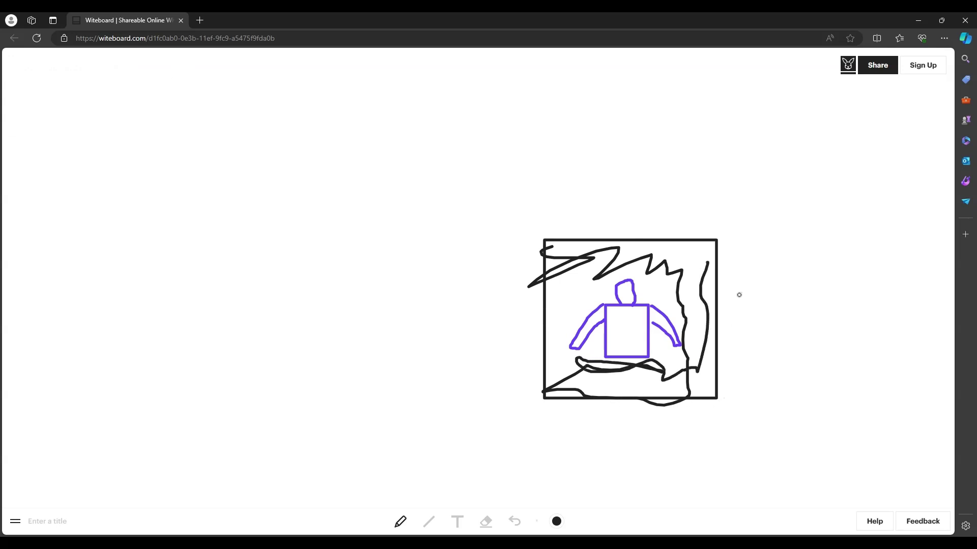
click(556, 522)
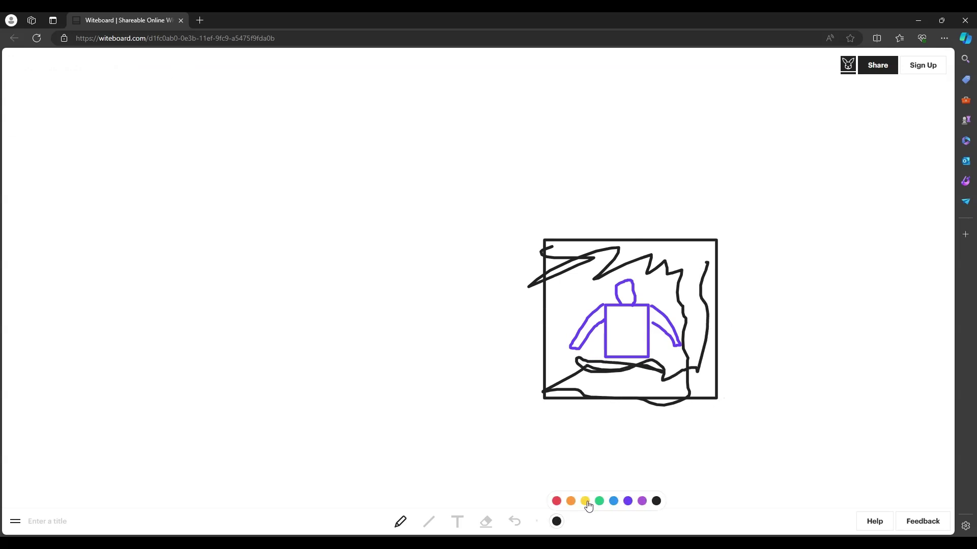
click(584, 500)
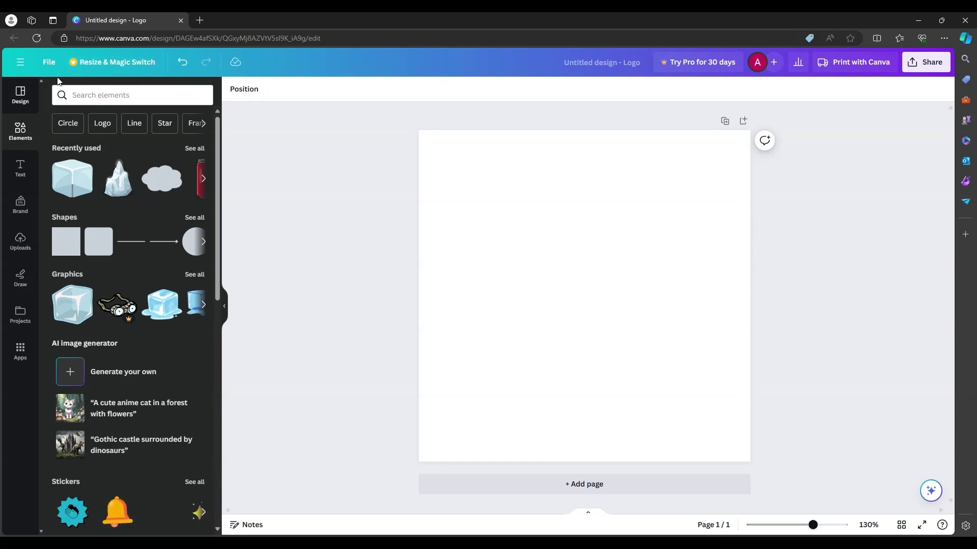
- Search the elements for "hoodie", browse the graphics, and place the free hoodie graphic with two drawstrings and cuff stripes on the page
click(138, 96)
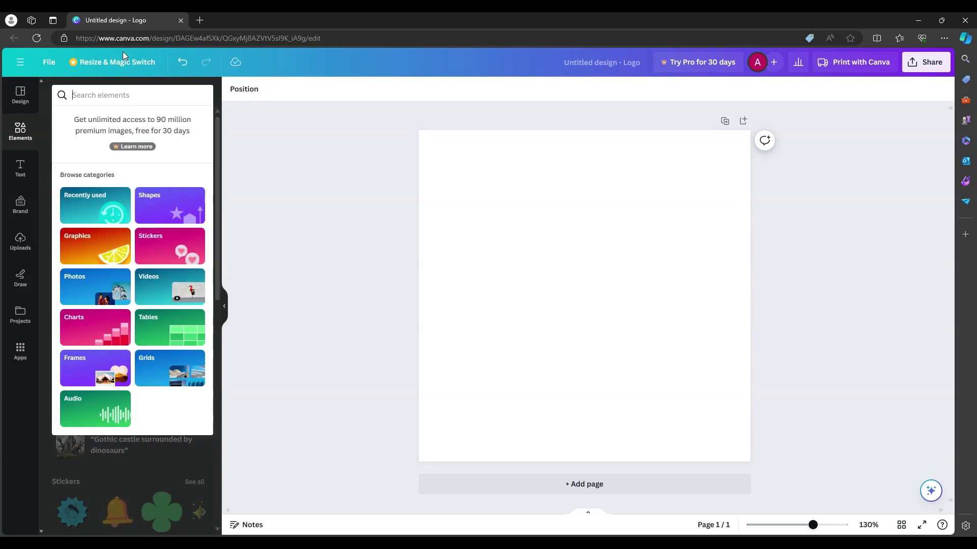
text(hoodie)
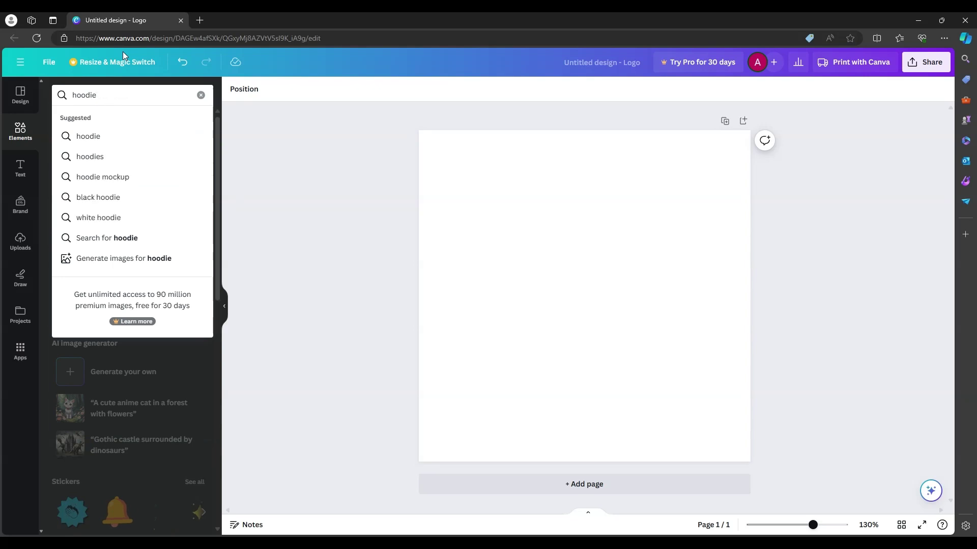
key(Return)
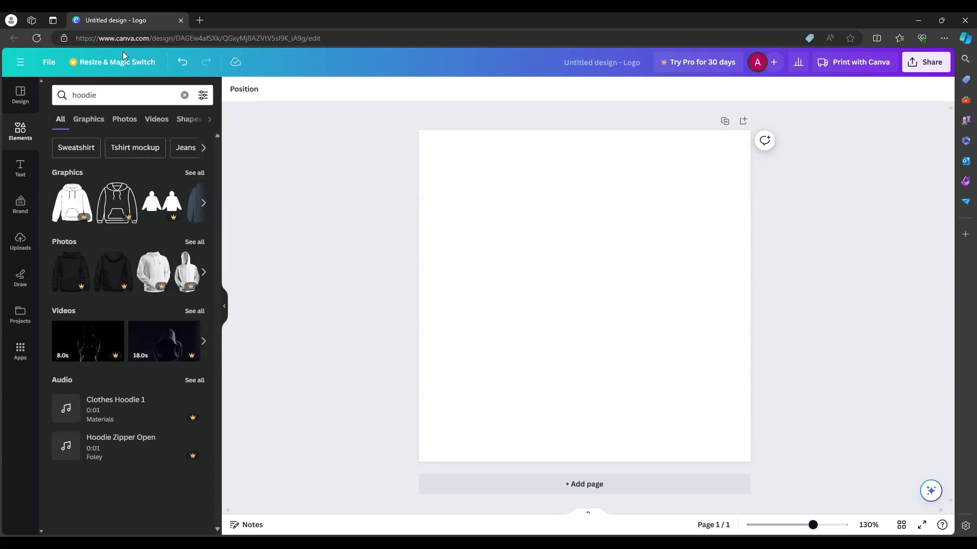
click(192, 172)
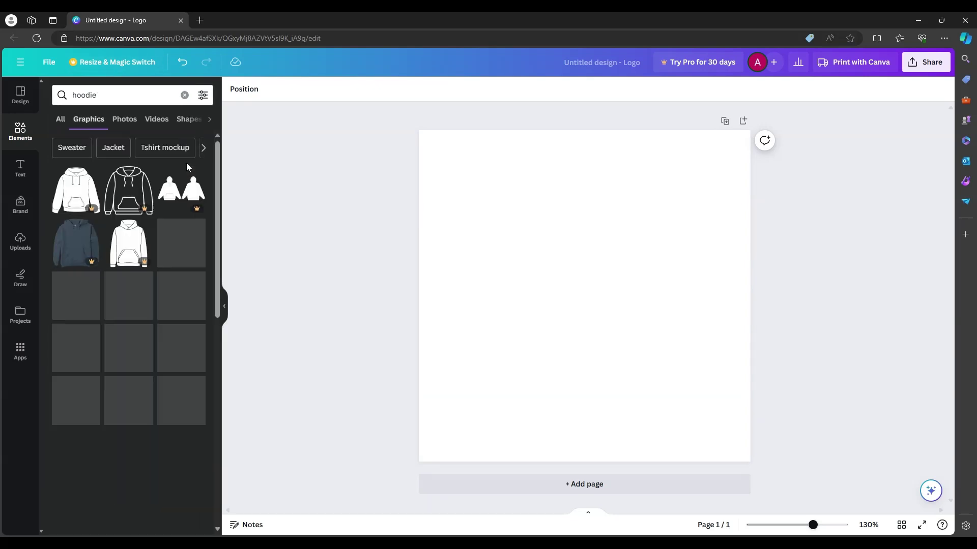
scroll(183, 356, down, 5)
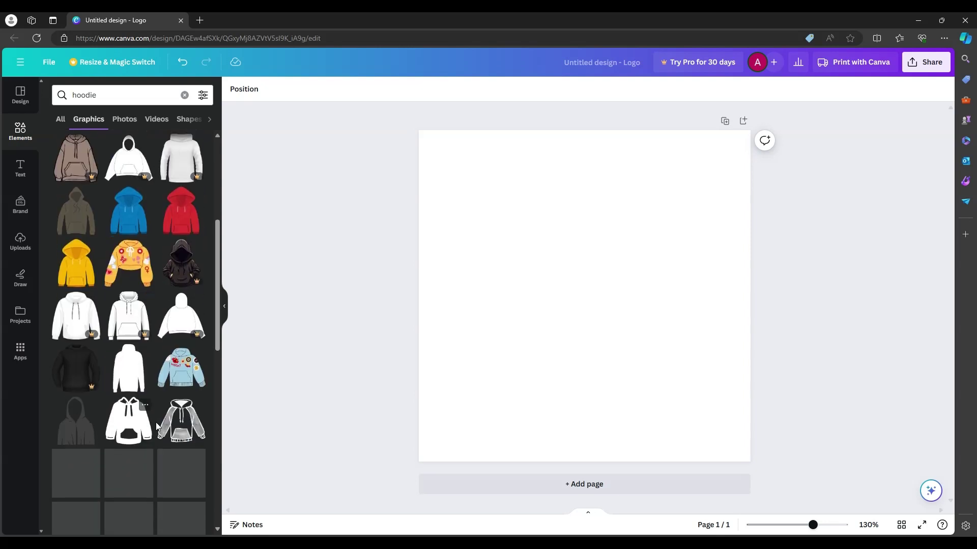
scroll(163, 373, down, 5)
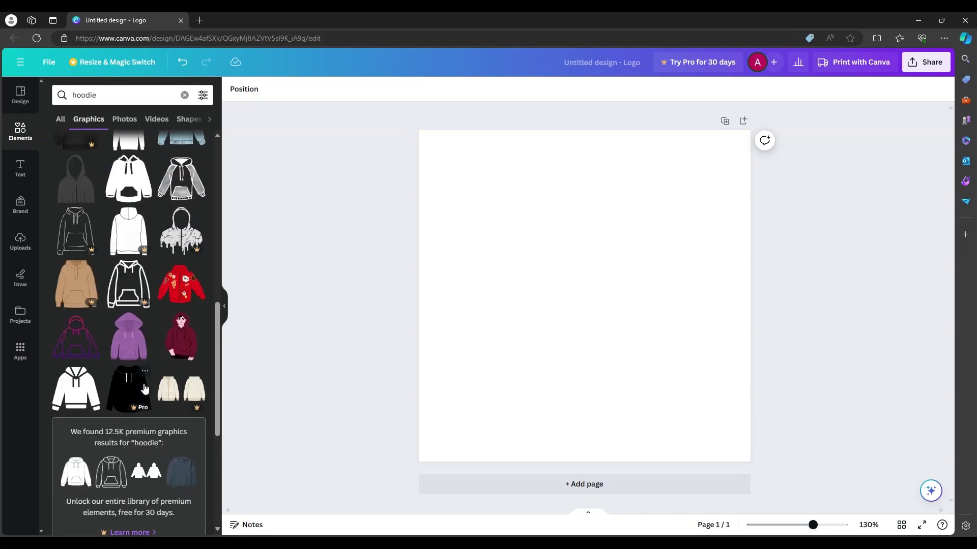
scroll(147, 364, down, 6)
scroll(128, 349, up, 4)
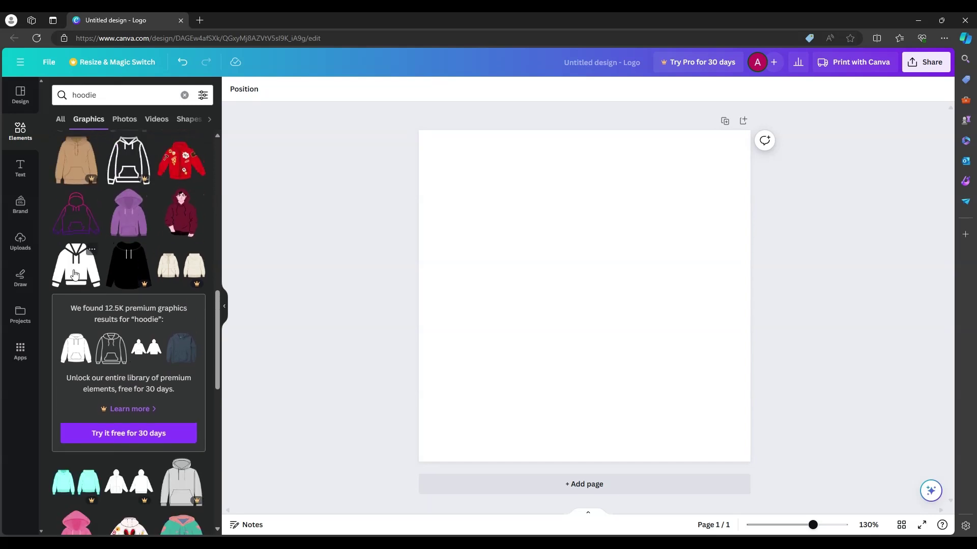
scroll(77, 285, down, 2)
scroll(77, 285, up, 2)
drag(77, 277, 582, 263)
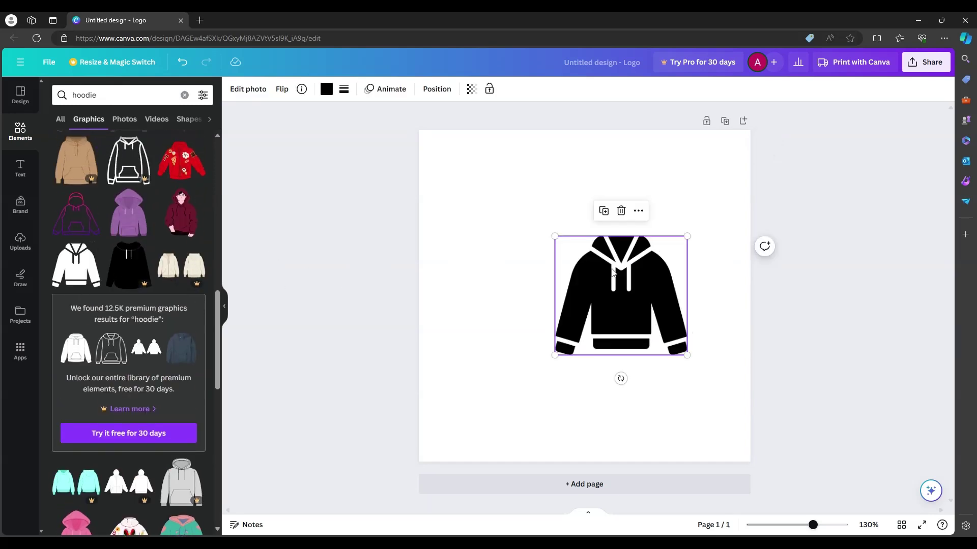
- Recolour the hoodie graphic, trying the darker violet and settling on Purple #8c52ff
click(326, 89)
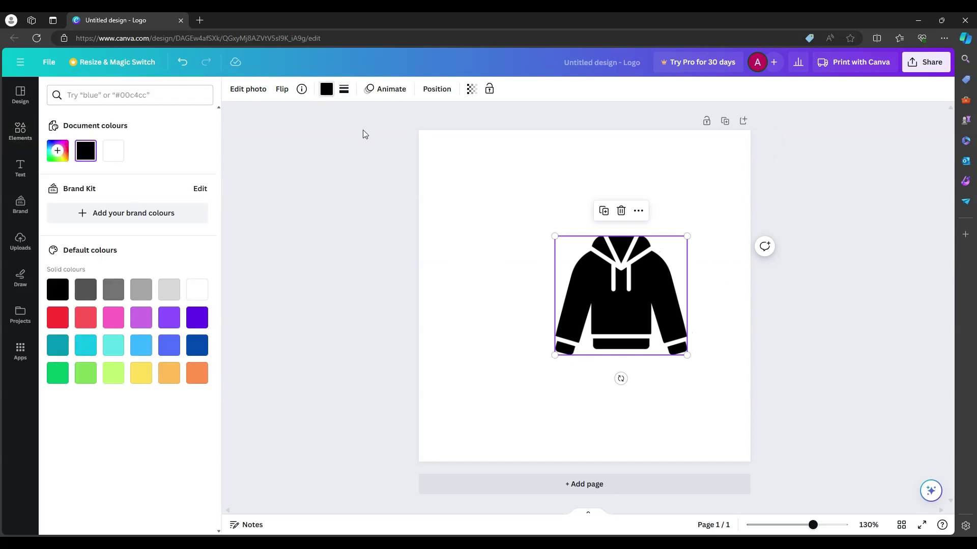
click(195, 320)
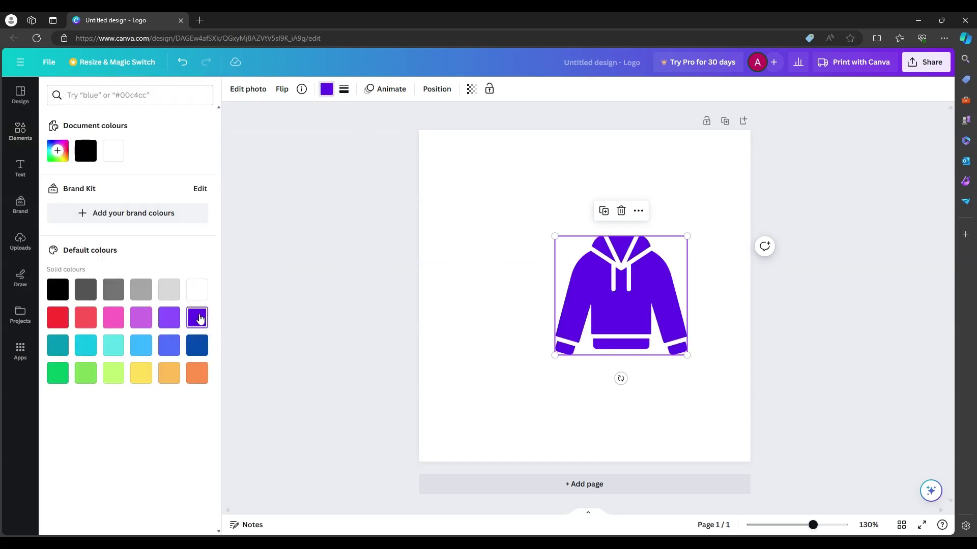
click(175, 319)
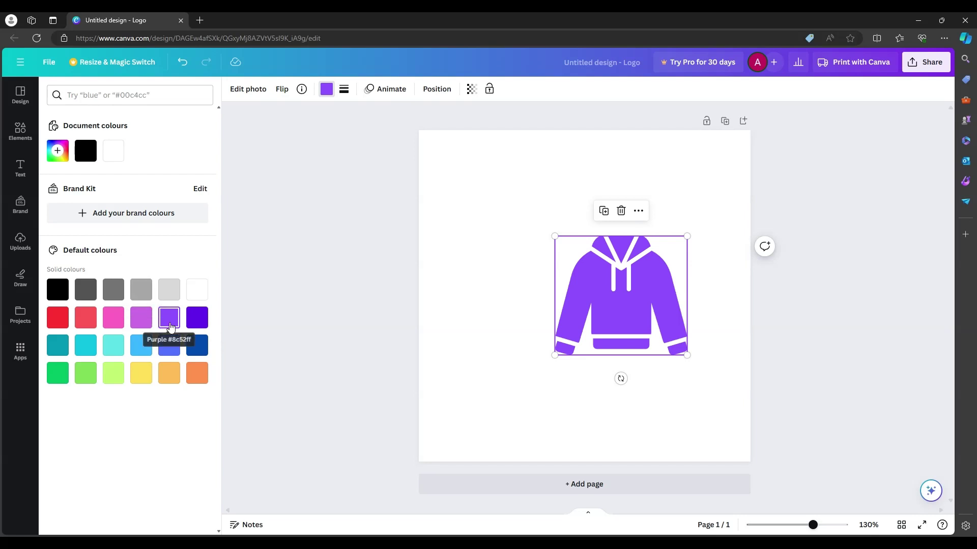
- Centre the purple hoodie on the page and set the page background to black
click(447, 226)
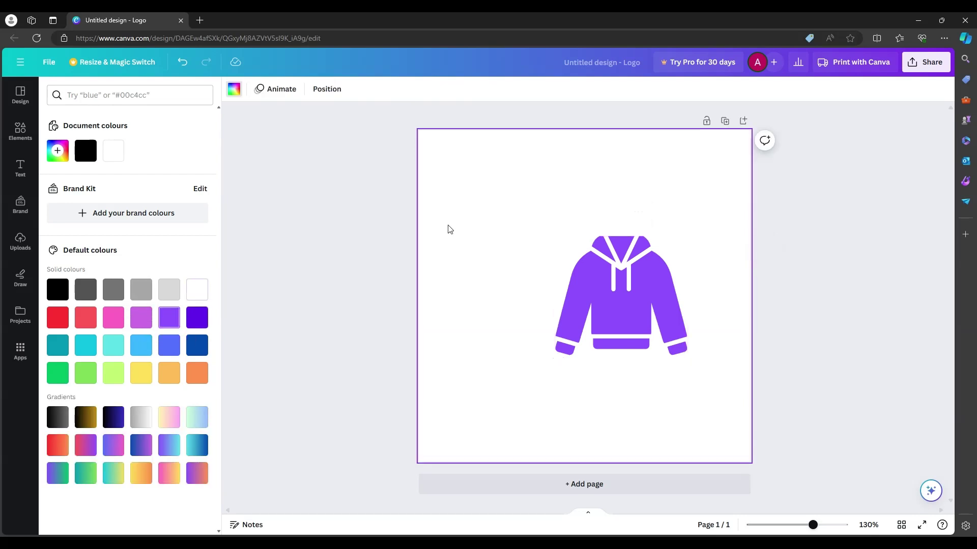
drag(567, 261, 530, 261)
click(480, 218)
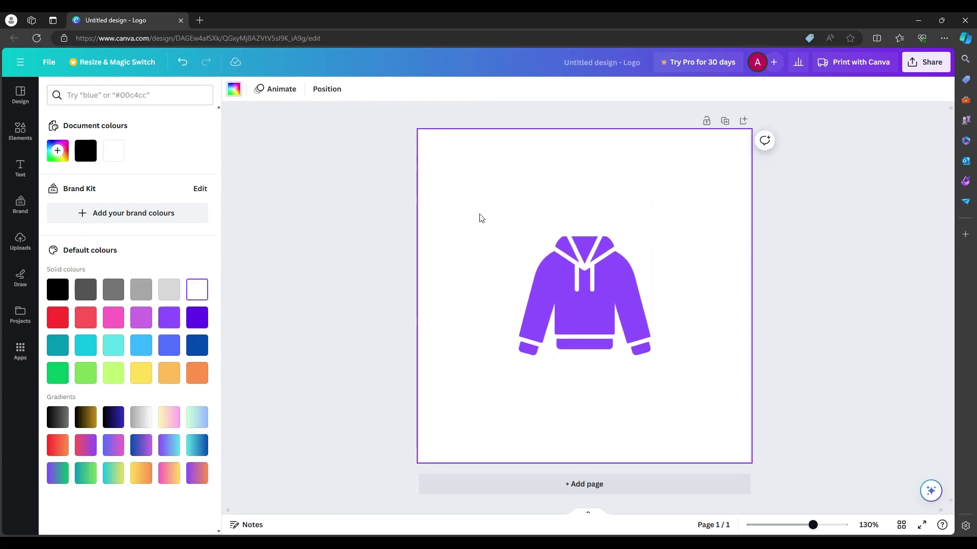
click(85, 151)
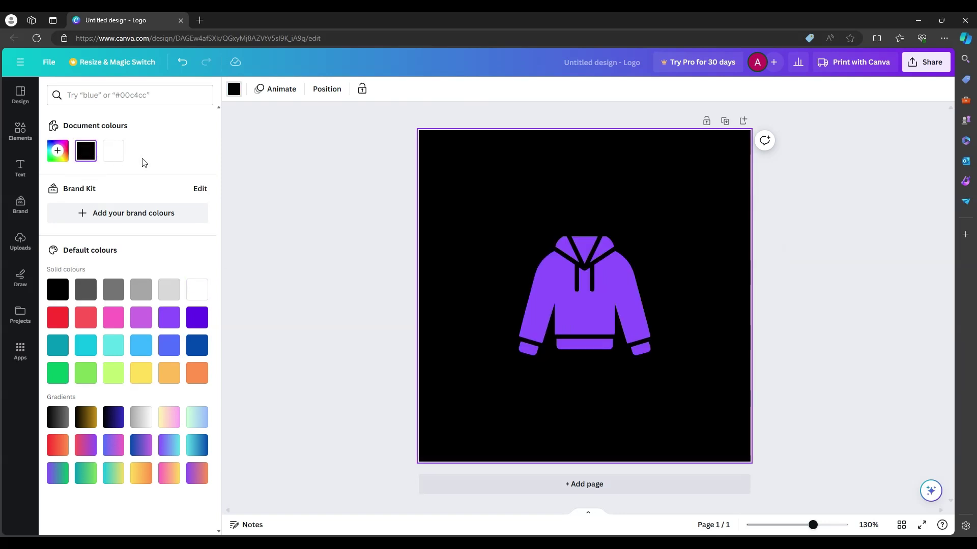
key(Escape)
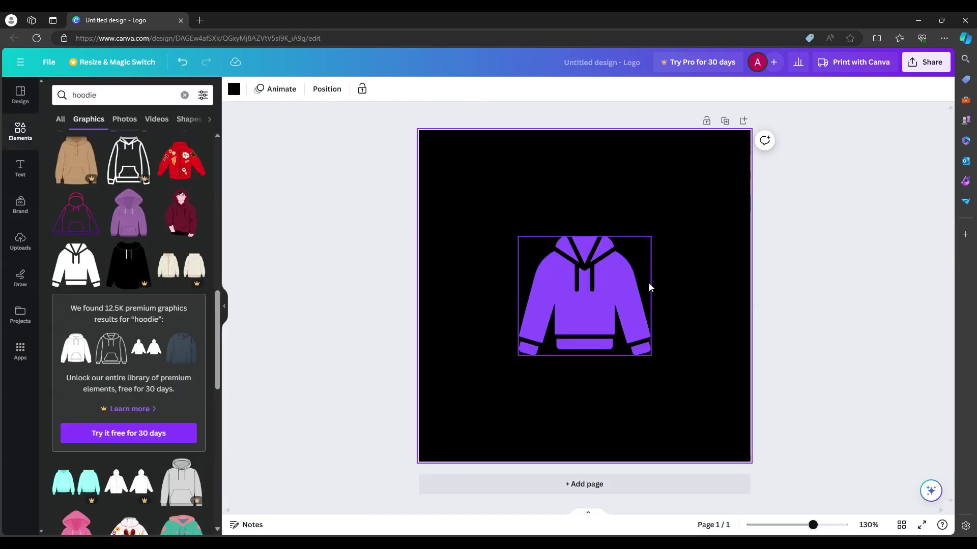
- Search the graphics for "space dust" and add the multicoloured starry cloud graphic so it fills the page
click(184, 96)
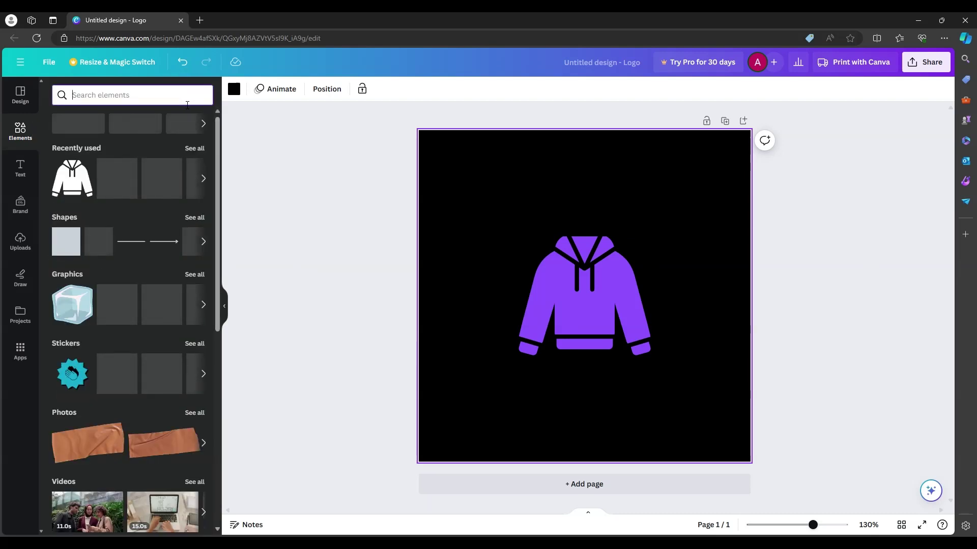
text(space dust)
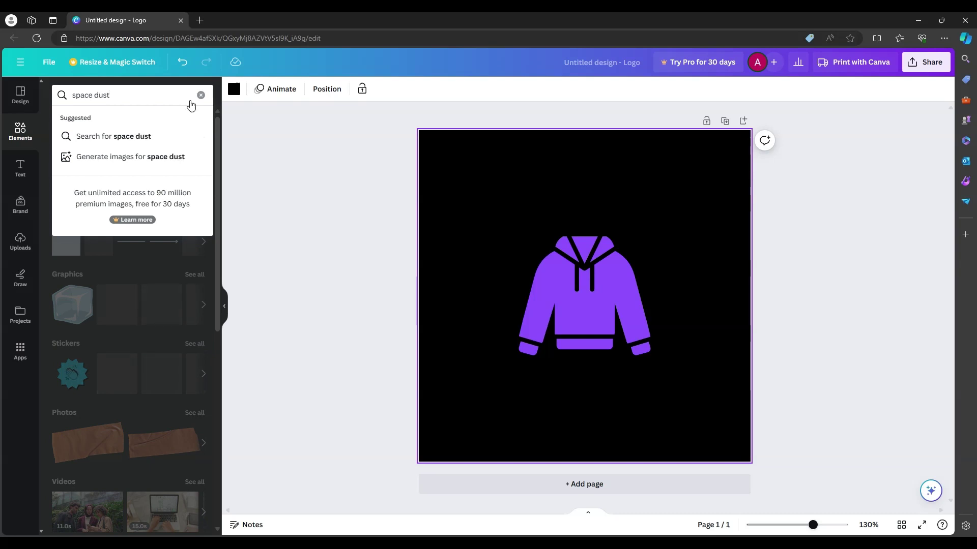
key(Return)
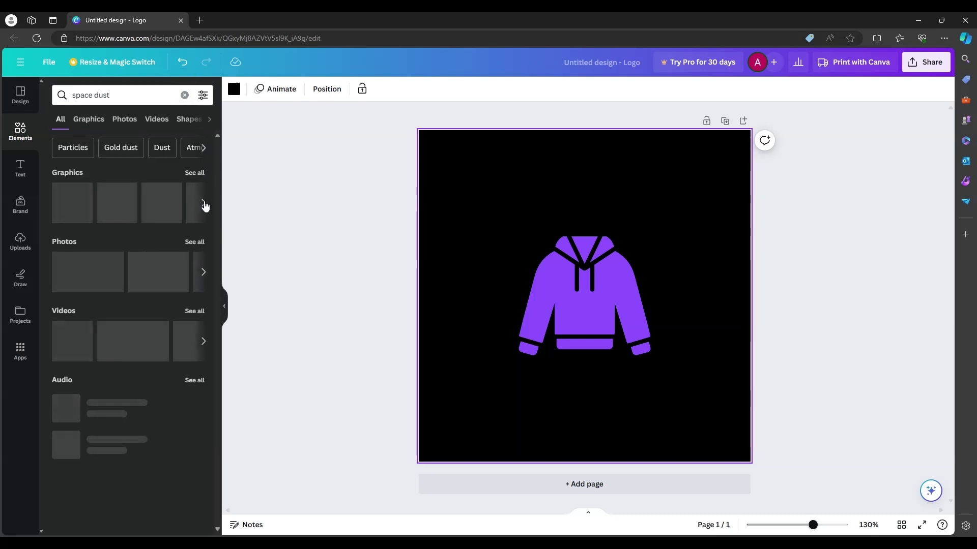
click(201, 172)
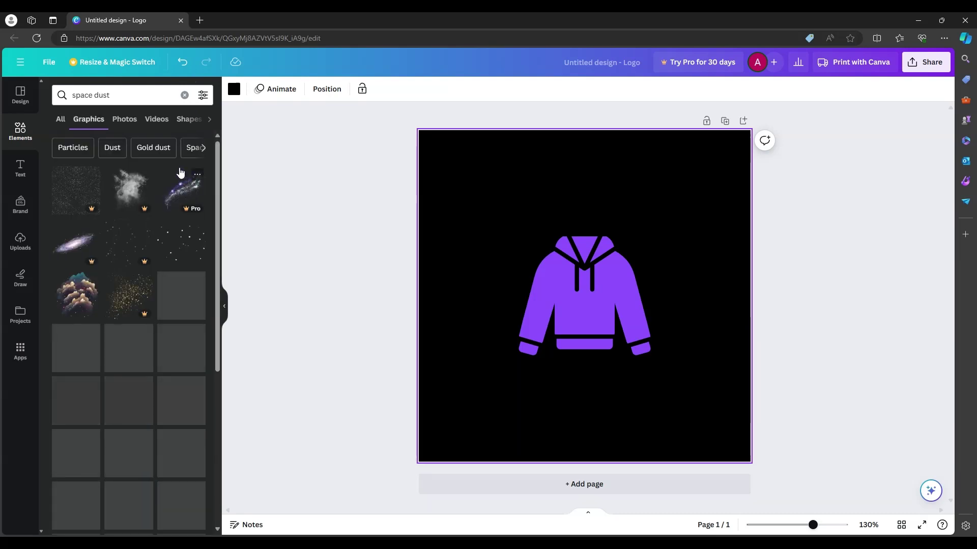
drag(94, 291, 499, 163)
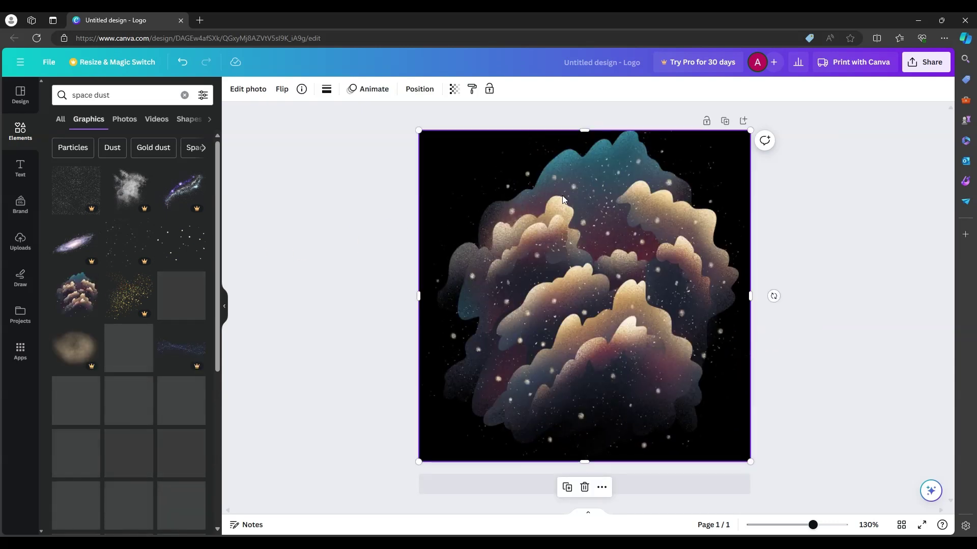
- Reorder the layers so the starry cloud graphic sits beneath the purple hoodie
right_click(633, 178)
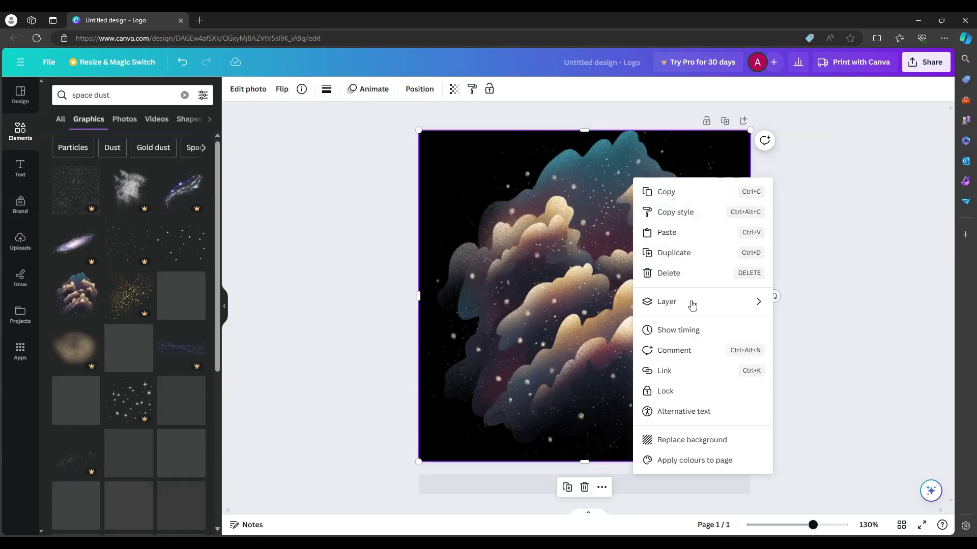
click(425, 94)
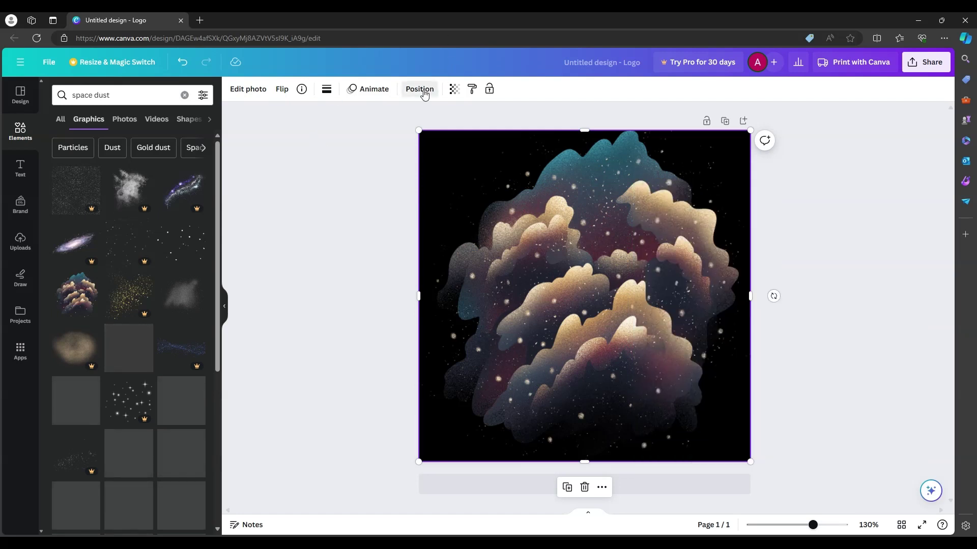
click(419, 90)
click(172, 91)
drag(153, 169, 156, 212)
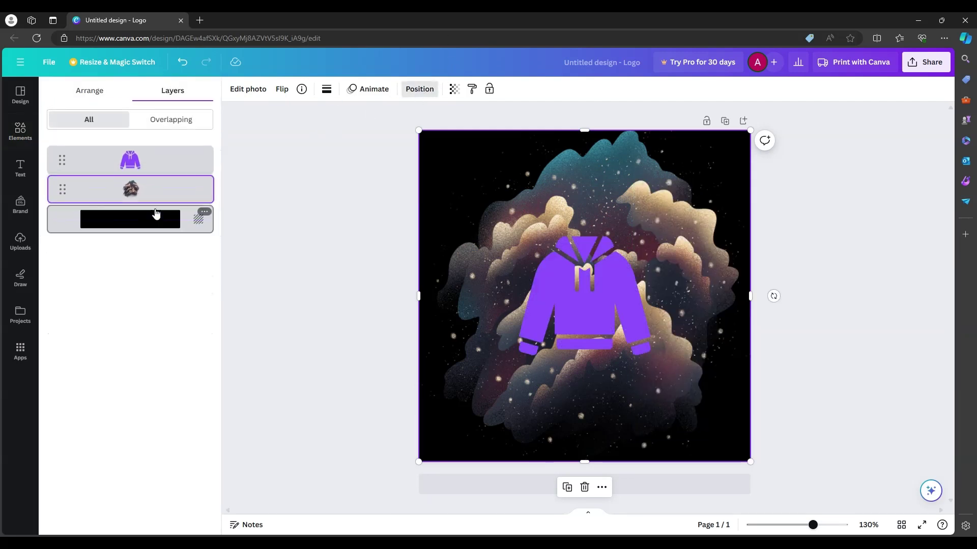
- Try to move the starry cloud layer below the black background, and shift the hoodie up and back to the page centre
mouse_move(617, 259)
mouse_down()
mouse_move(623, 303)
mouse_move(630, 272)
mouse_move(617, 242)
mouse_up()
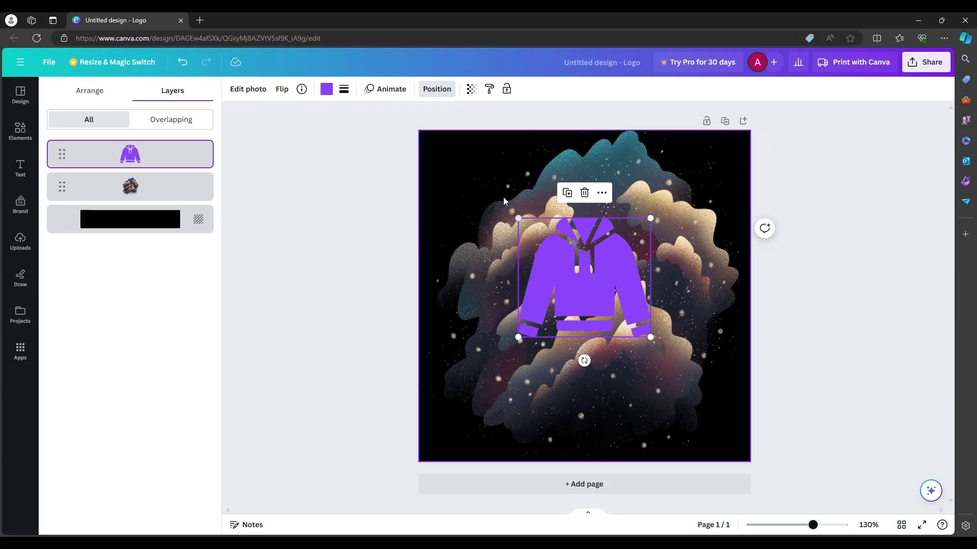
mouse_move(186, 145)
drag(162, 188, 177, 212)
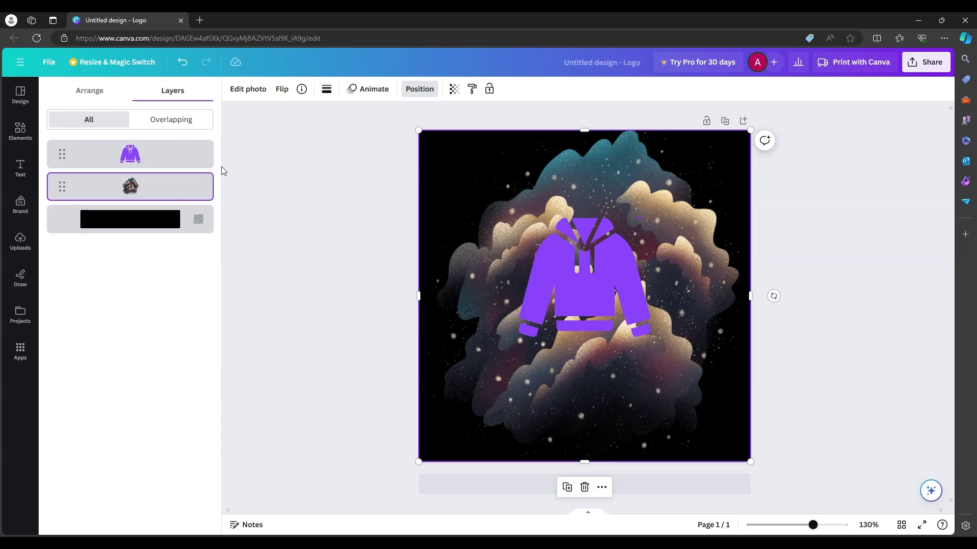
click(205, 180)
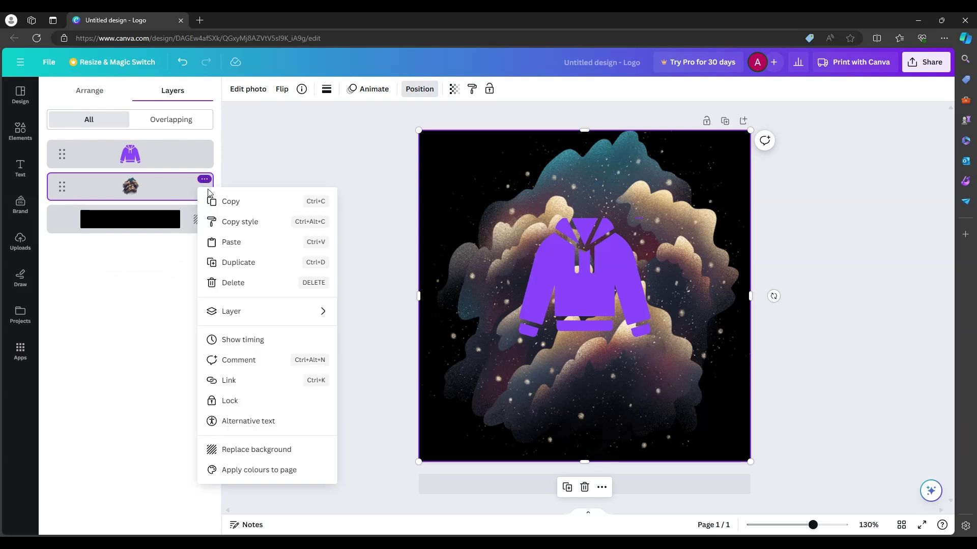
click(335, 143)
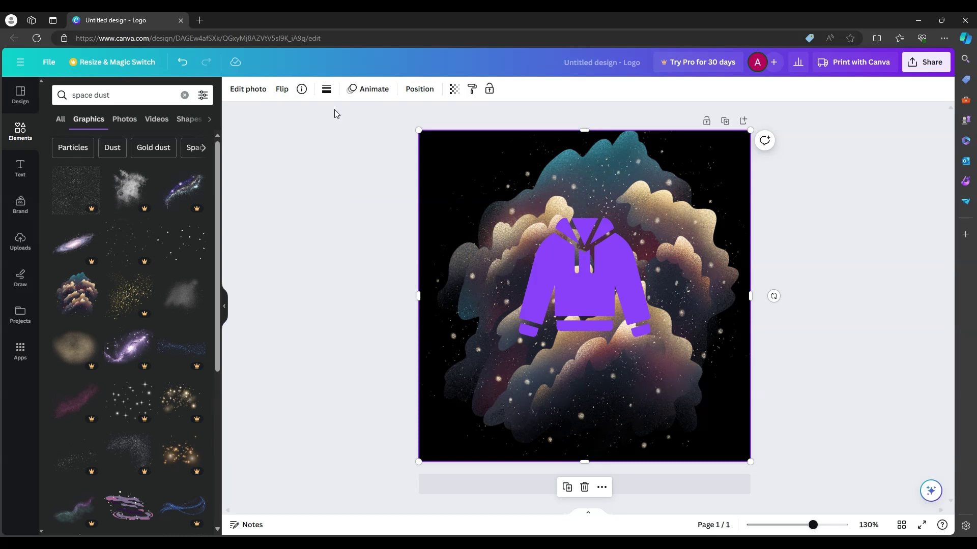
drag(607, 264, 608, 280)
click(829, 296)
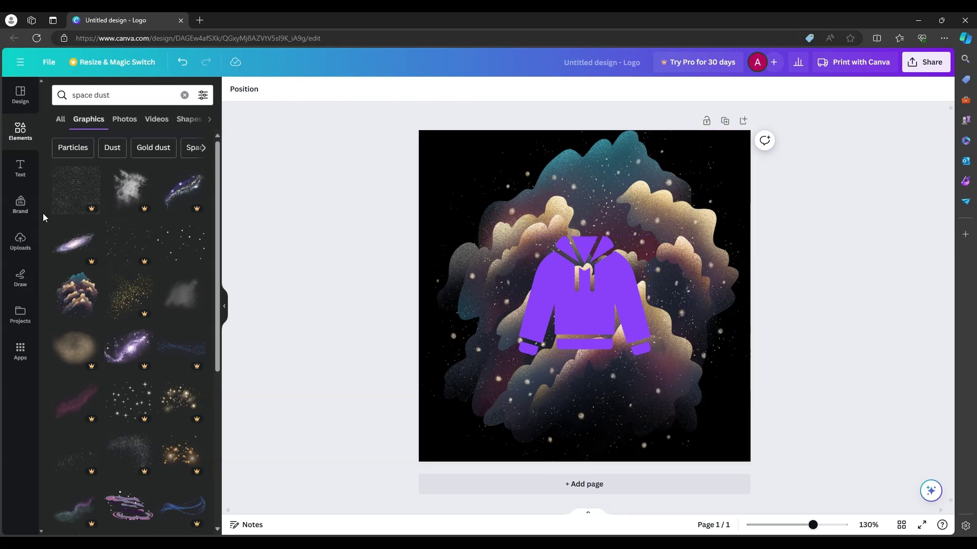
- With a thickened black marker, paint over the hoodie's neck, drawstring and hem gaps and add a dot over each cuff gap
click(20, 280)
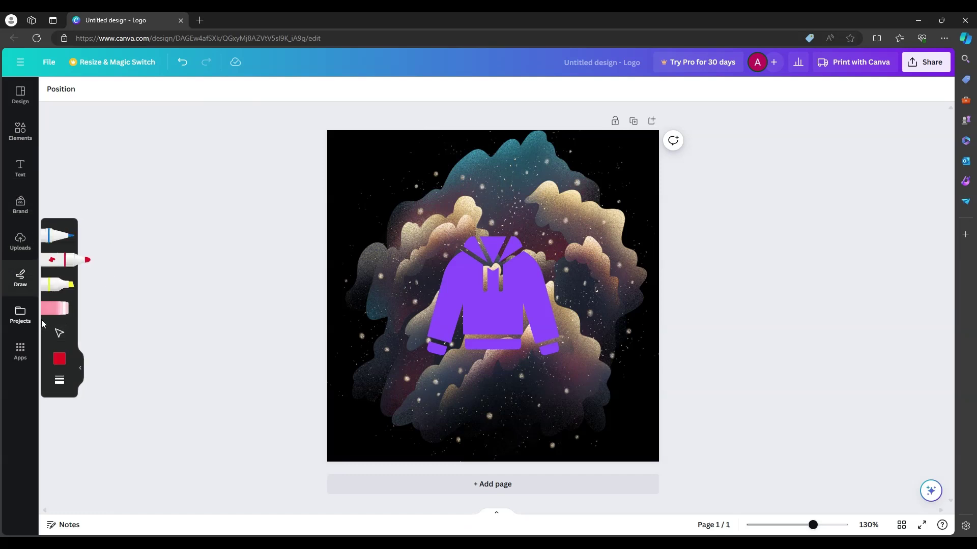
click(58, 260)
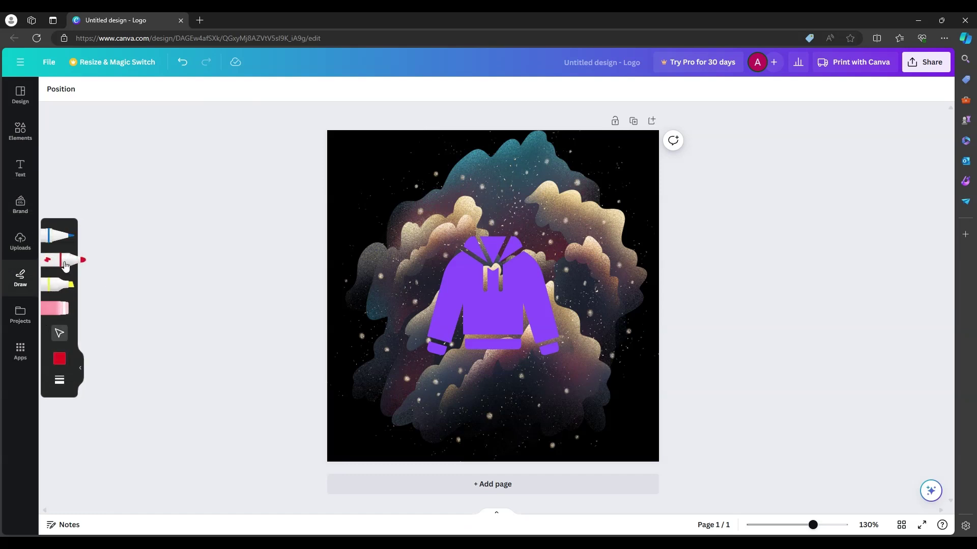
click(59, 359)
click(138, 366)
click(70, 378)
drag(107, 392, 127, 392)
drag(812, 525, 837, 525)
mouse_move(501, 305)
mouse_down()
mouse_move(504, 285)
mouse_move(469, 275)
mouse_move(504, 269)
mouse_move(519, 202)
mouse_move(479, 251)
mouse_move(440, 200)
mouse_move(461, 193)
mouse_move(458, 180)
mouse_move(530, 181)
mouse_move(542, 195)
mouse_move(517, 347)
mouse_move(545, 392)
mouse_move(443, 402)
mouse_up()
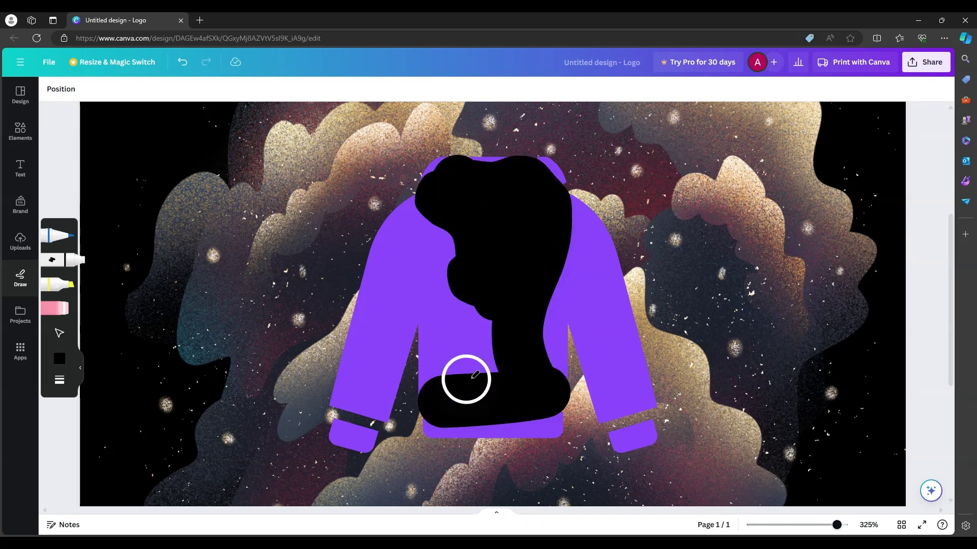
click(360, 415)
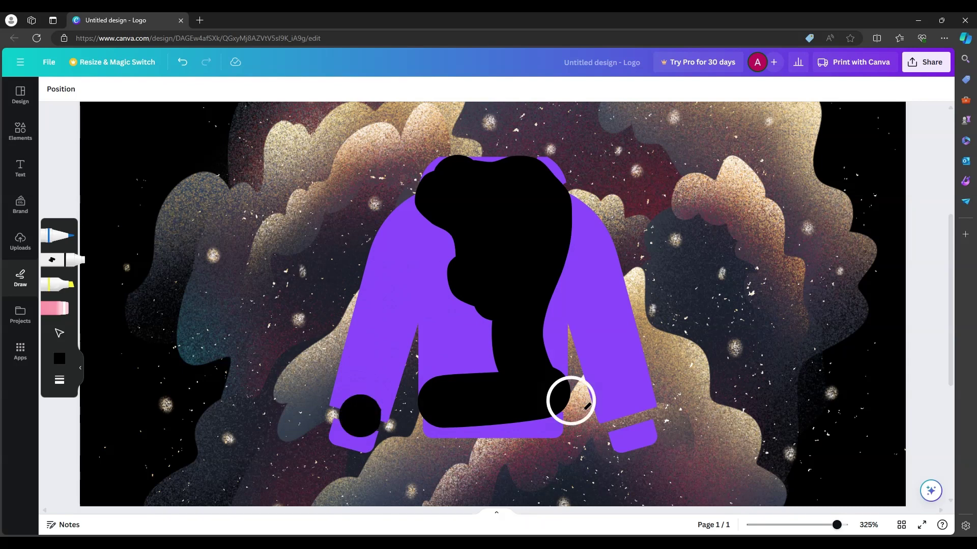
click(625, 415)
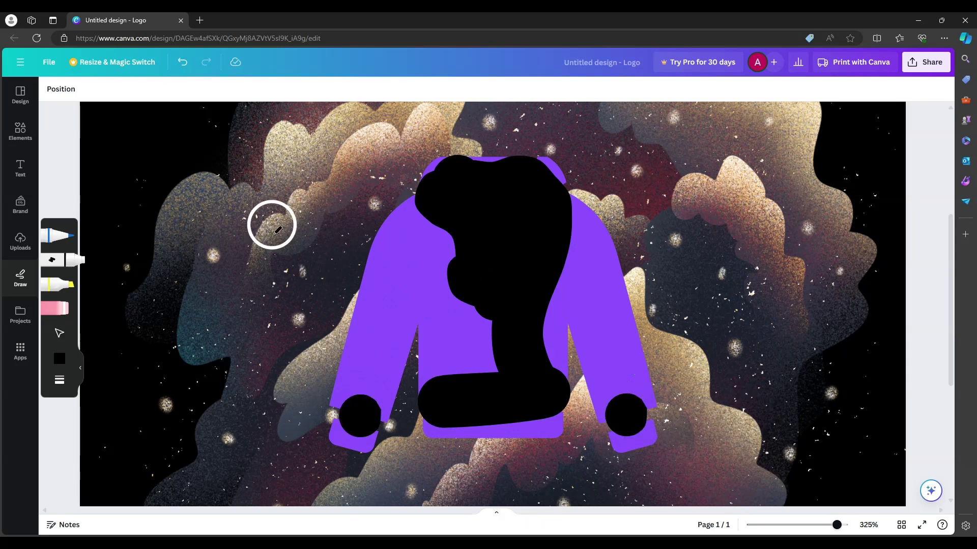
- Move the three black marker strokes beneath the hoodie layer so they fill its gaps
click(61, 89)
mouse_move(137, 226)
mouse_down()
mouse_move(131, 278)
mouse_move(138, 253)
mouse_up()
drag(90, 190, 92, 224)
drag(101, 154, 112, 203)
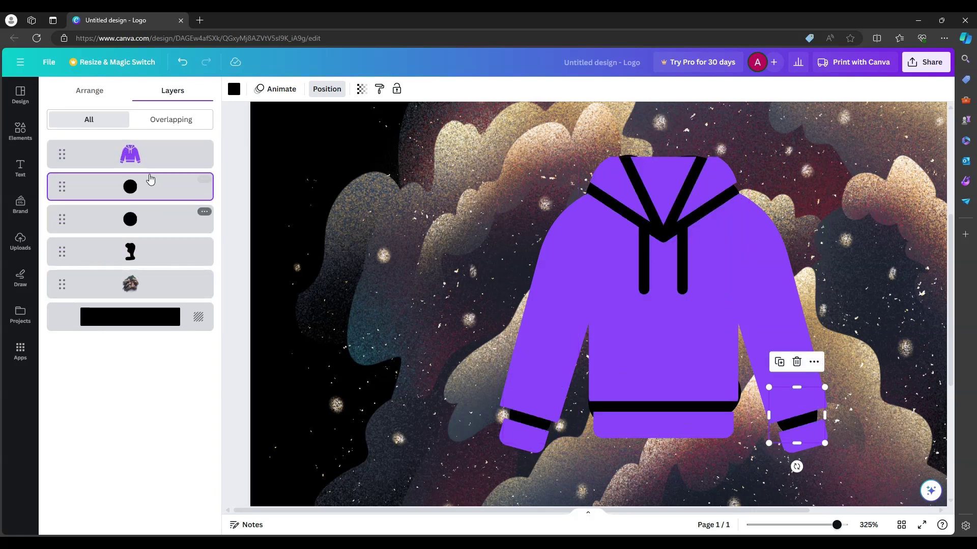
click(324, 90)
- Paint over both of the hoodie's cuff gaps with a black marker stroke each, working at 500% zoom
click(61, 235)
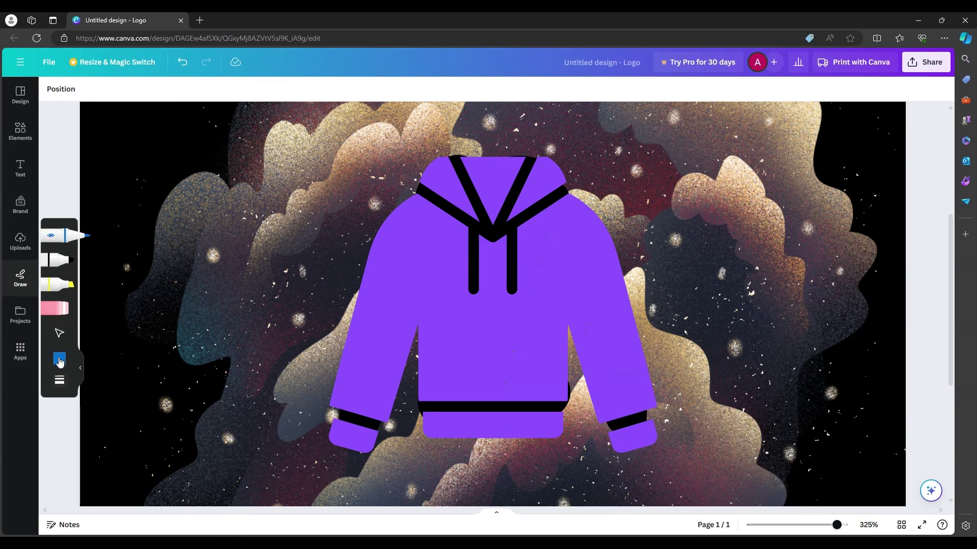
click(59, 358)
scroll(366, 450, up, 2)
scroll(559, 483, down, 3)
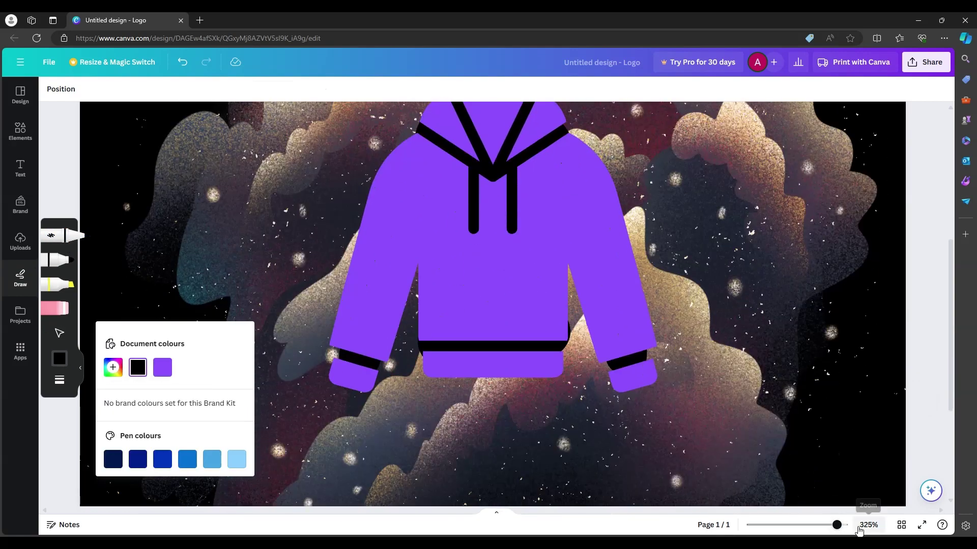
drag(836, 524, 865, 524)
mouse_move(741, 385)
mouse_down()
mouse_move(673, 414)
mouse_move(664, 403)
mouse_move(746, 381)
mouse_move(726, 393)
mouse_move(738, 384)
mouse_move(727, 394)
mouse_move(734, 399)
mouse_move(669, 409)
mouse_up()
mouse_move(247, 376)
mouse_down()
mouse_move(242, 390)
mouse_move(253, 386)
mouse_move(244, 375)
mouse_move(328, 401)
mouse_up()
- Try to erase the excess black marker beside the hoodie's hem, and undo the erasure
click(63, 315)
drag(632, 337, 627, 352)
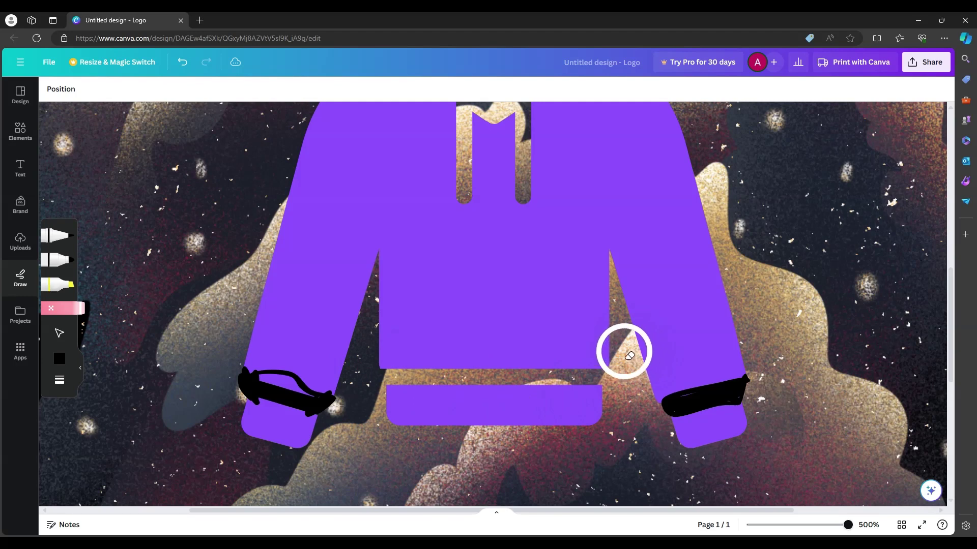
click(183, 62)
- Move both new black cuff strokes beneath the purple hoodie layer
click(61, 89)
drag(131, 218, 131, 237)
drag(131, 154, 155, 201)
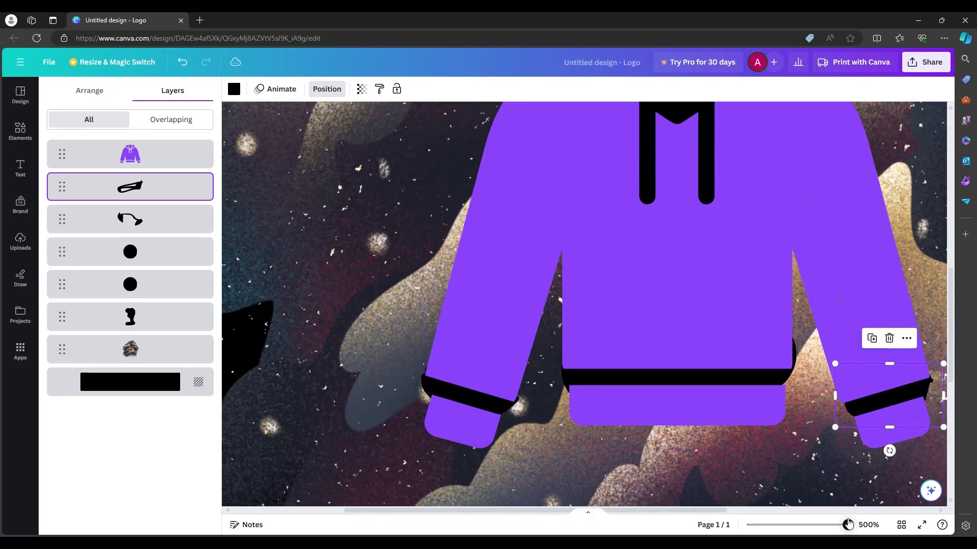
drag(848, 524, 811, 524)
key(d)
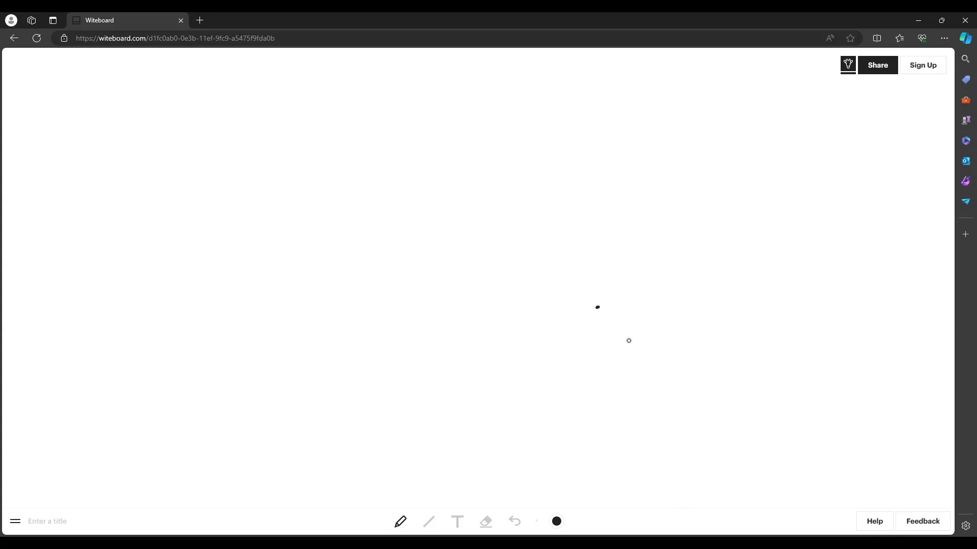
- On the Witeboard, sketch a black circular palm with two fingers and a thumb, and a yellow crown above it
mouse_move(711, 370)
mouse_down()
mouse_move(661, 338)
mouse_move(627, 334)
mouse_up()
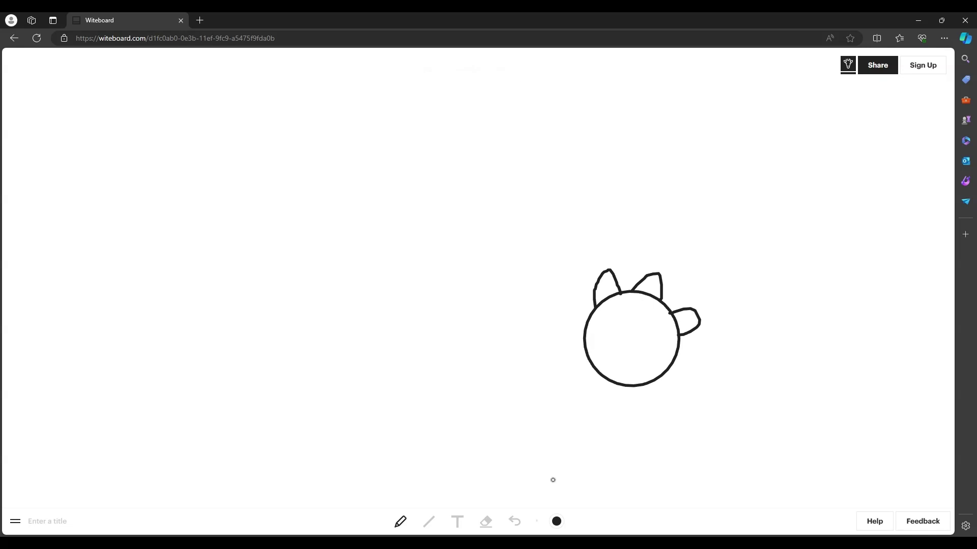
click(556, 521)
click(586, 501)
mouse_move(600, 240)
mouse_down()
mouse_move(732, 279)
mouse_move(697, 192)
mouse_move(633, 166)
mouse_up()
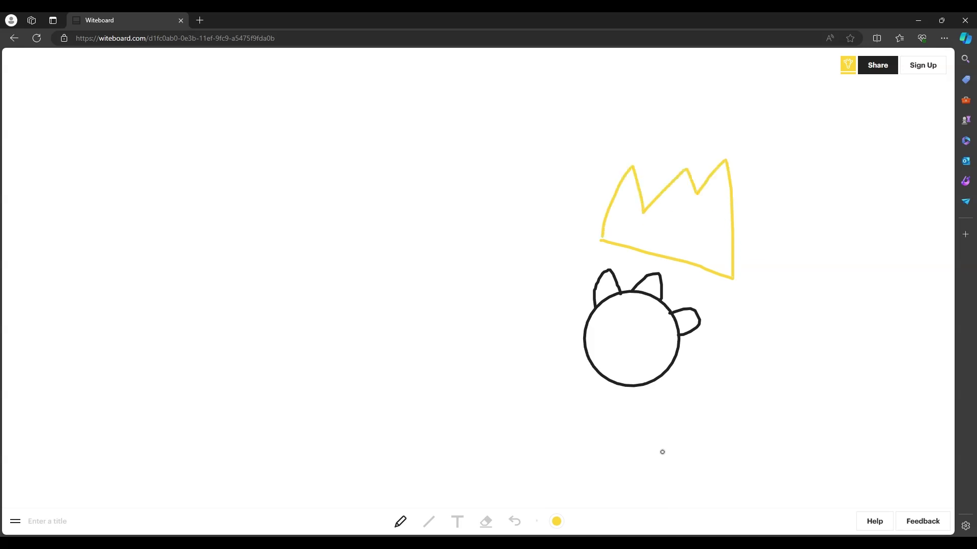
- With the black pen, sketch a jagged wing on each side of the circular palm
click(558, 522)
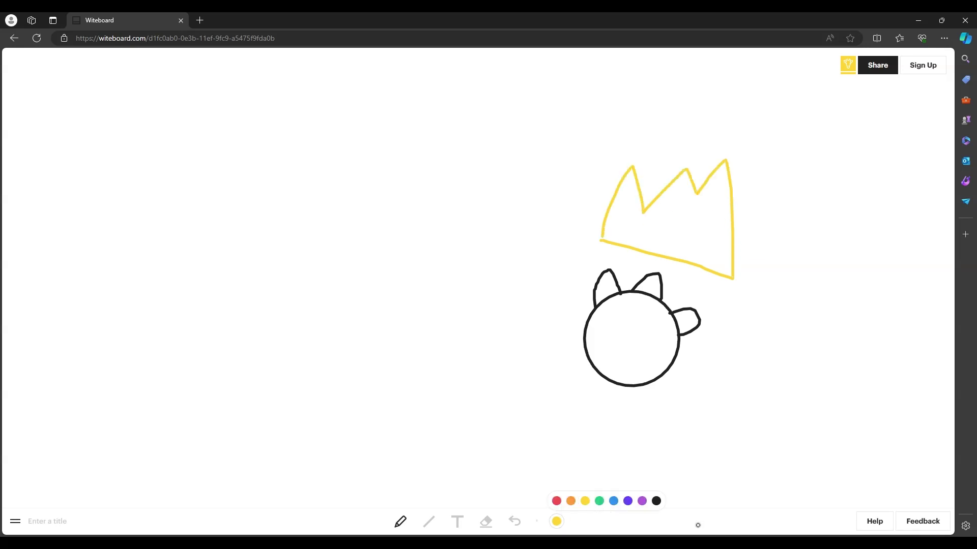
click(657, 501)
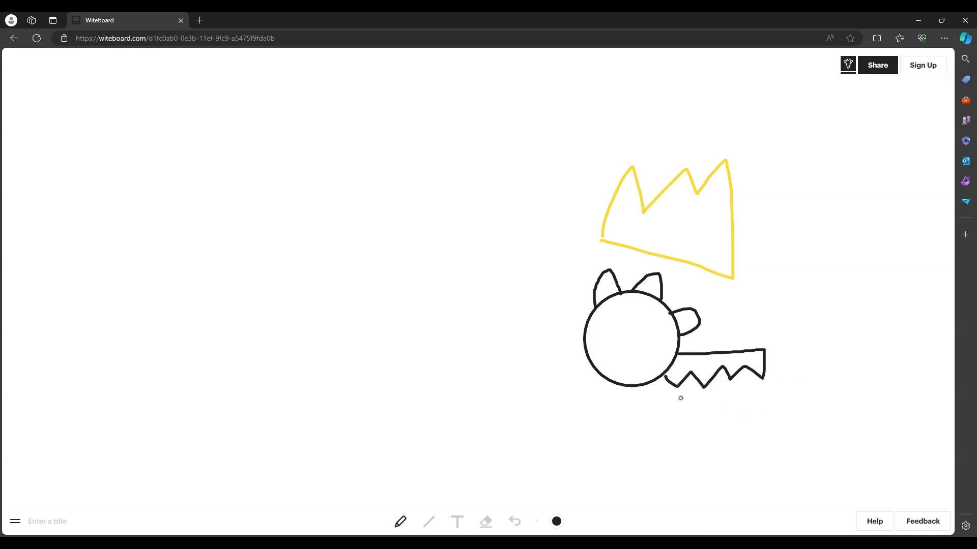
mouse_move(525, 345)
mouse_down()
mouse_move(547, 383)
mouse_move(585, 396)
mouse_up()
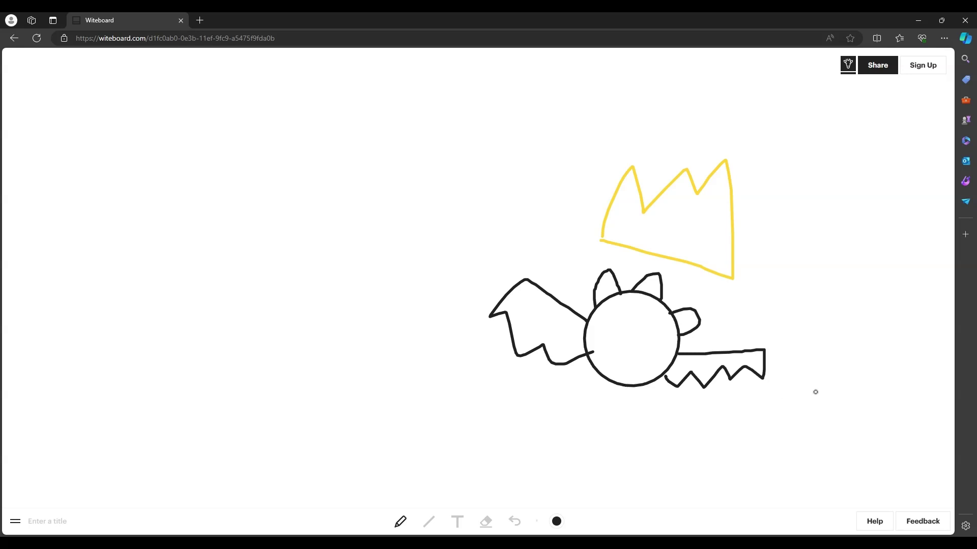
drag(753, 343, 881, 301)
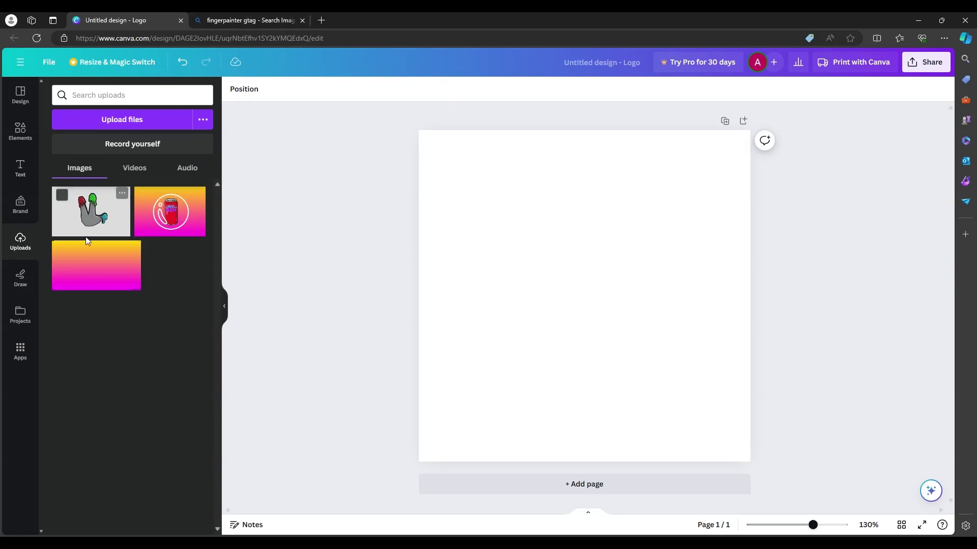
- Add the uploaded painted-finger hand image to the blank Canva logo page and enlarge it to cover the page
drag(99, 215, 558, 286)
mouse_move(577, 353)
mouse_down()
mouse_move(499, 329)
mouse_move(476, 228)
mouse_up()
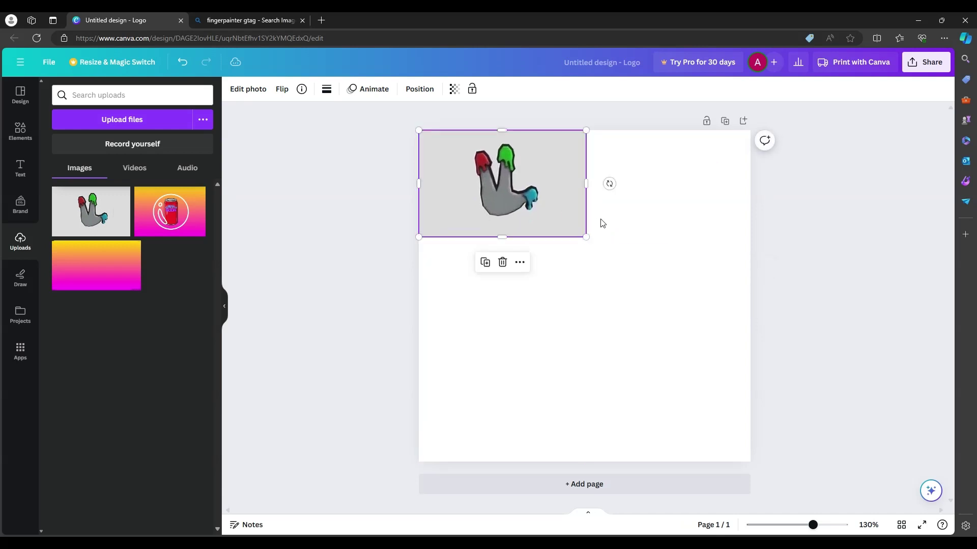
drag(593, 243, 946, 465)
drag(737, 307, 605, 328)
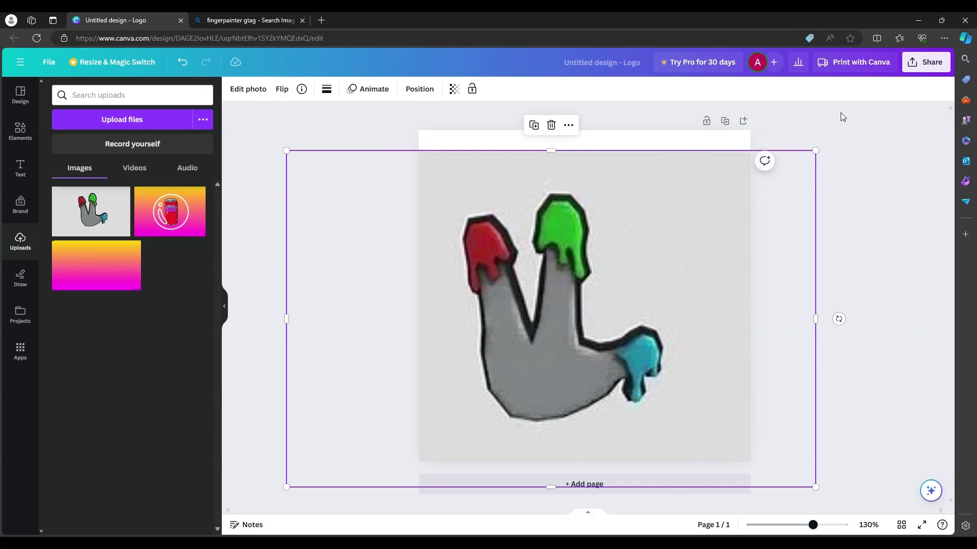
drag(824, 158, 856, 138)
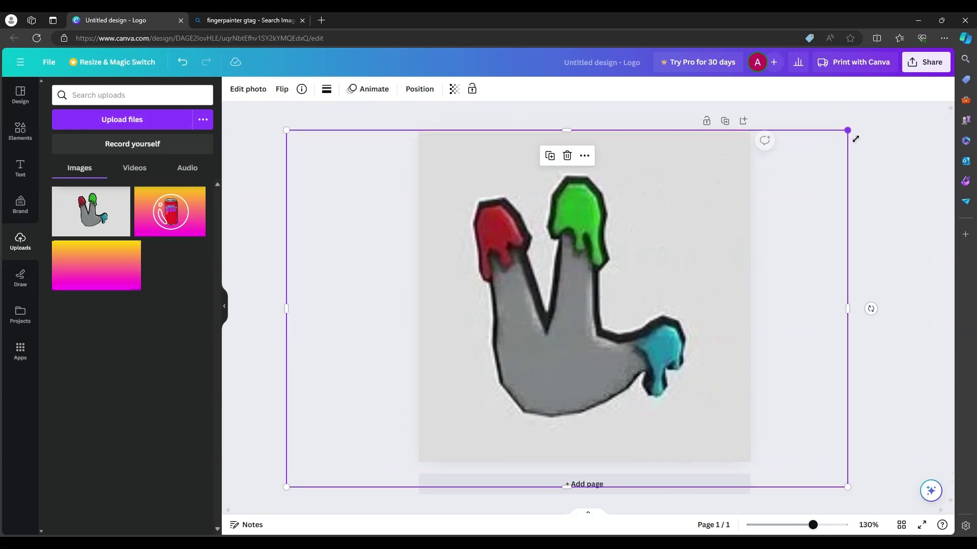
click(871, 228)
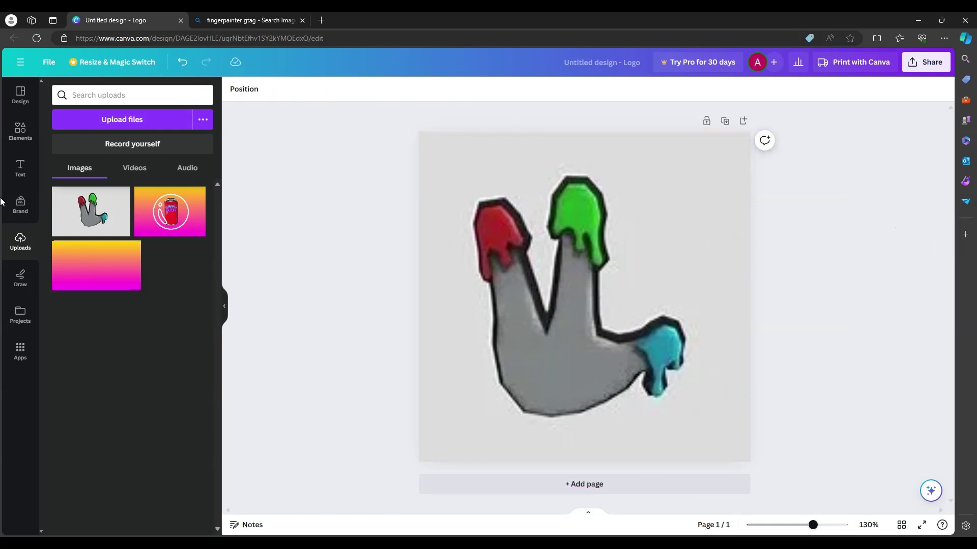
- Search the element graphics for "crown" and add the gold jewelled crown, resized over the hand's fingers
click(20, 130)
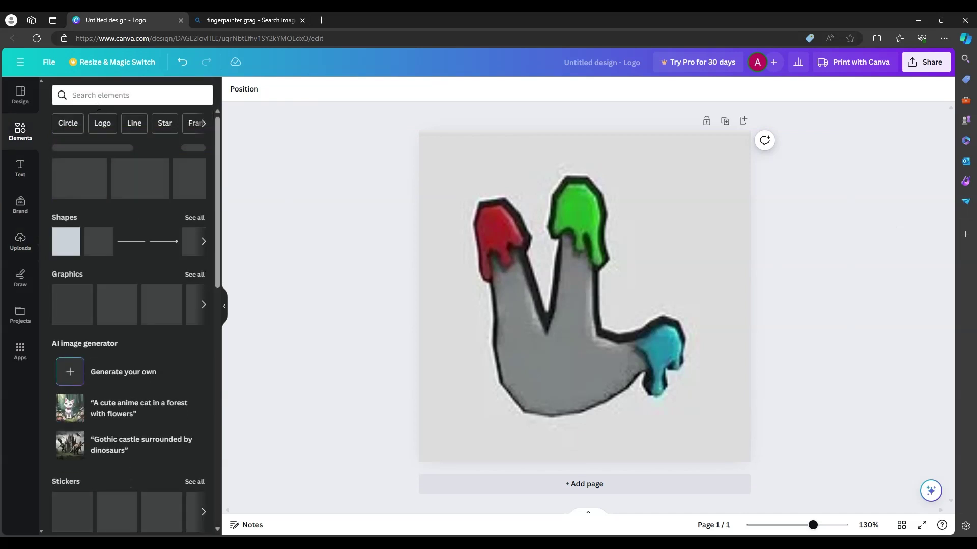
click(99, 105)
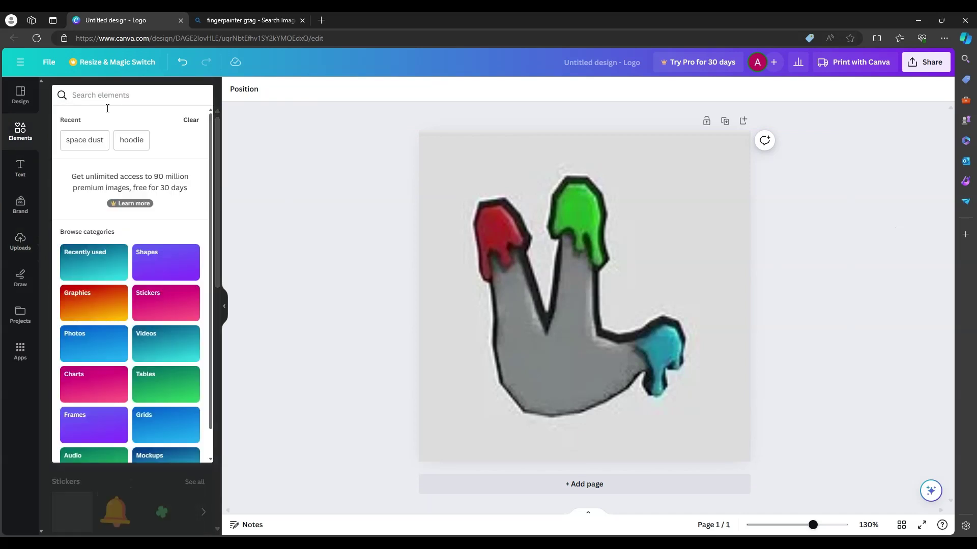
text(crown)
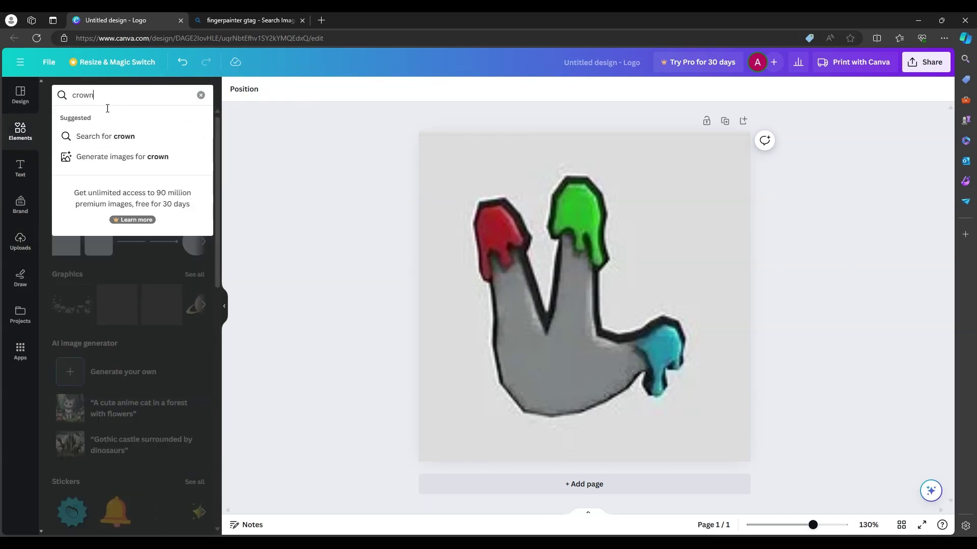
key(Return)
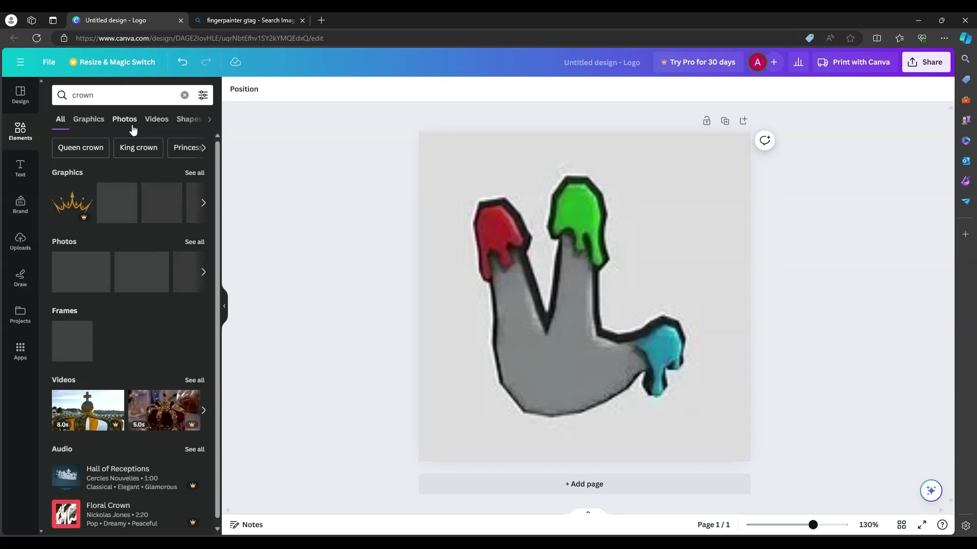
click(196, 172)
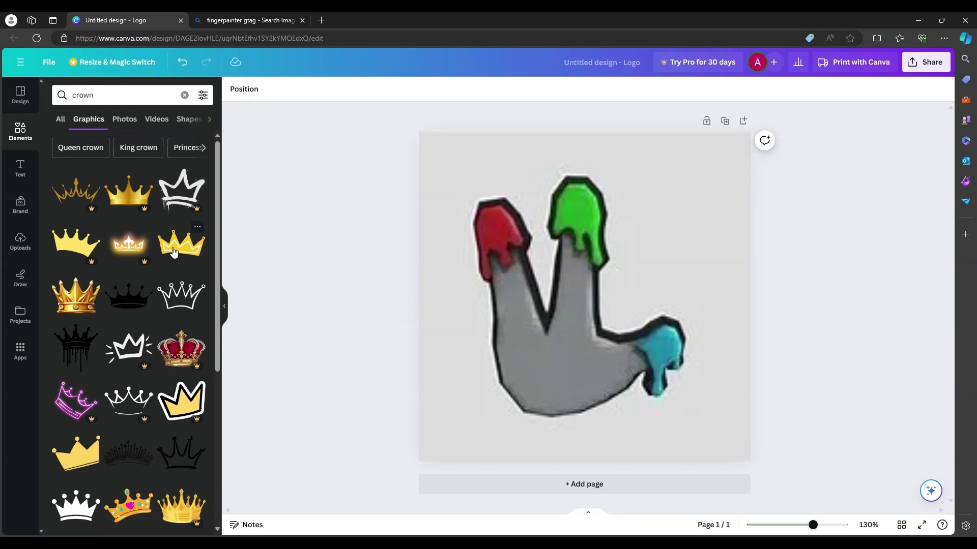
drag(83, 297, 678, 154)
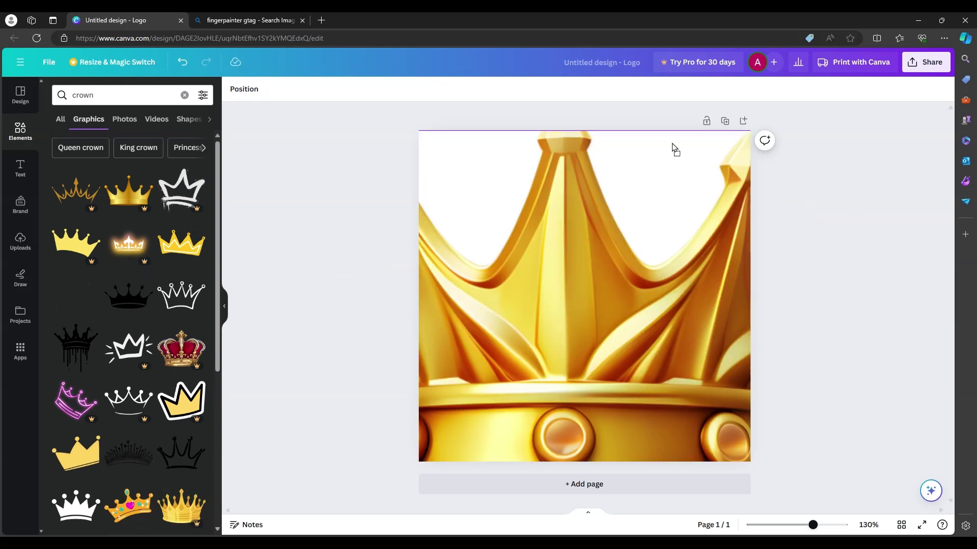
drag(548, 139, 509, 267)
drag(572, 311, 553, 206)
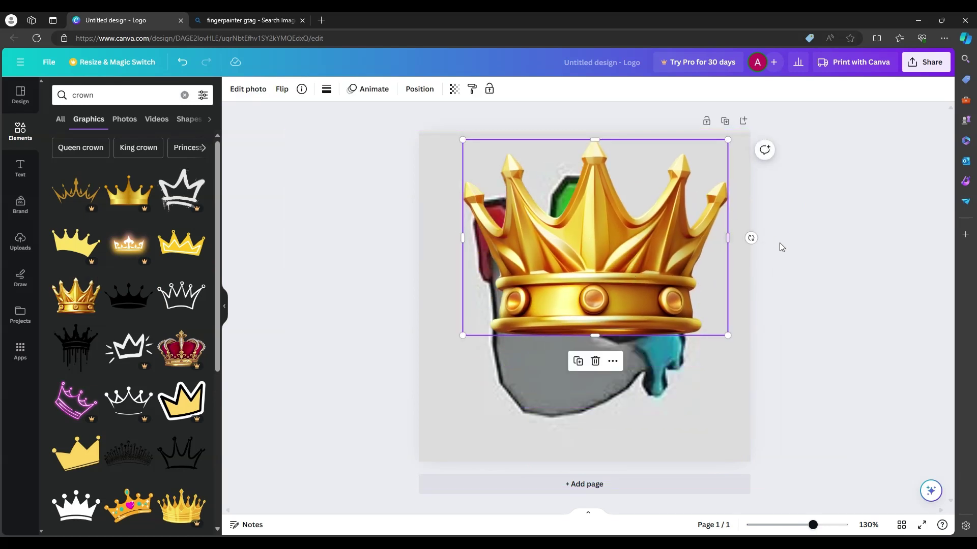
- Shift the hand image down and stretch it back up to the page's upper edge
click(747, 194)
drag(747, 194, 752, 251)
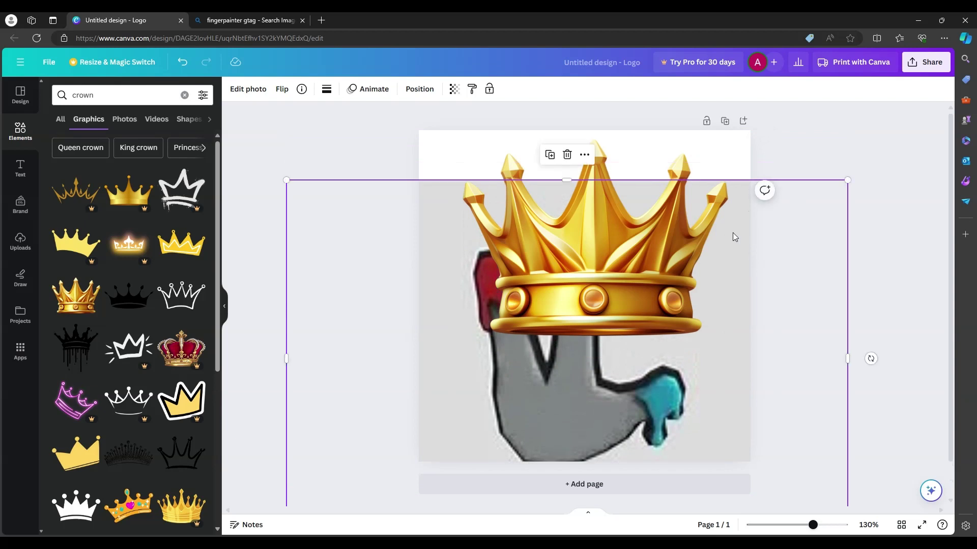
drag(566, 180, 578, 131)
- Shrink the gold crown and place it on top of the green fingertip
click(605, 254)
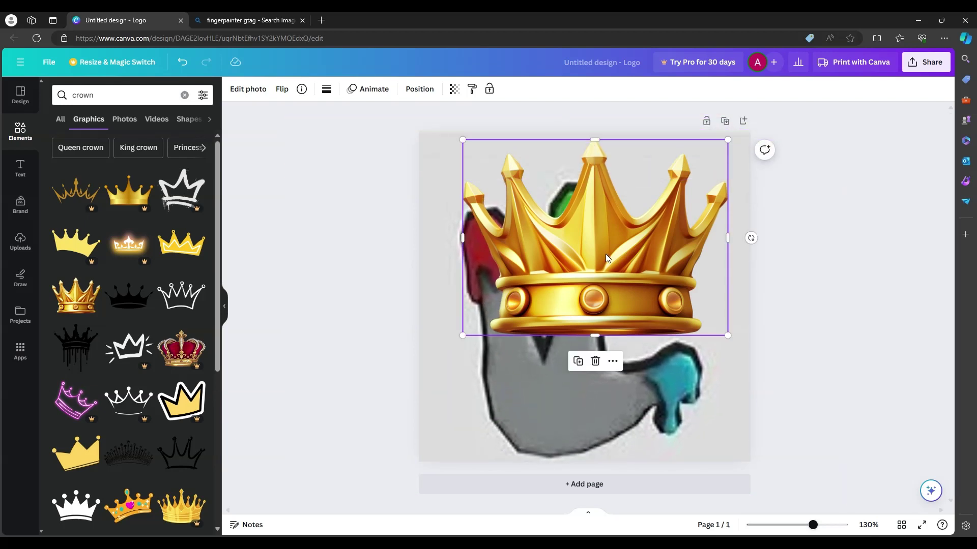
drag(735, 148, 587, 253)
drag(502, 305, 563, 202)
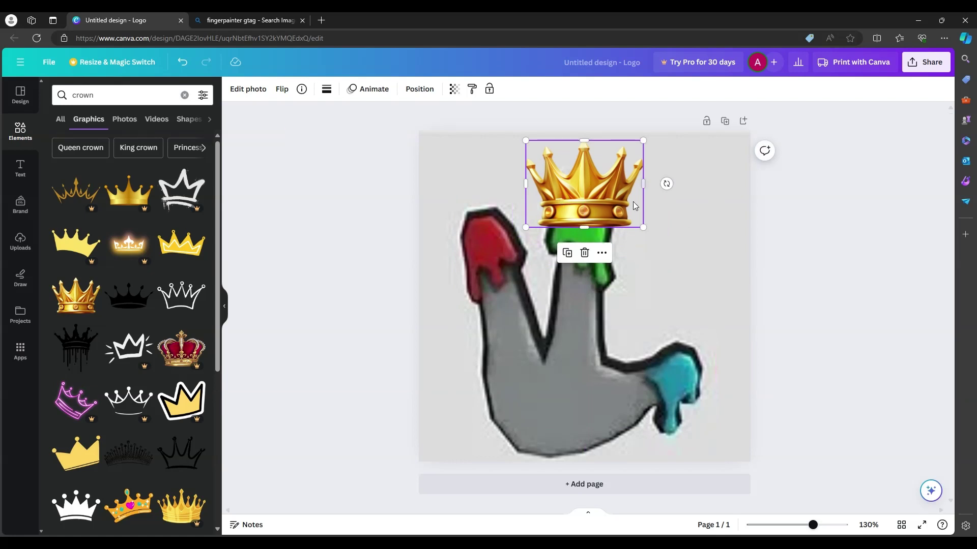
click(880, 249)
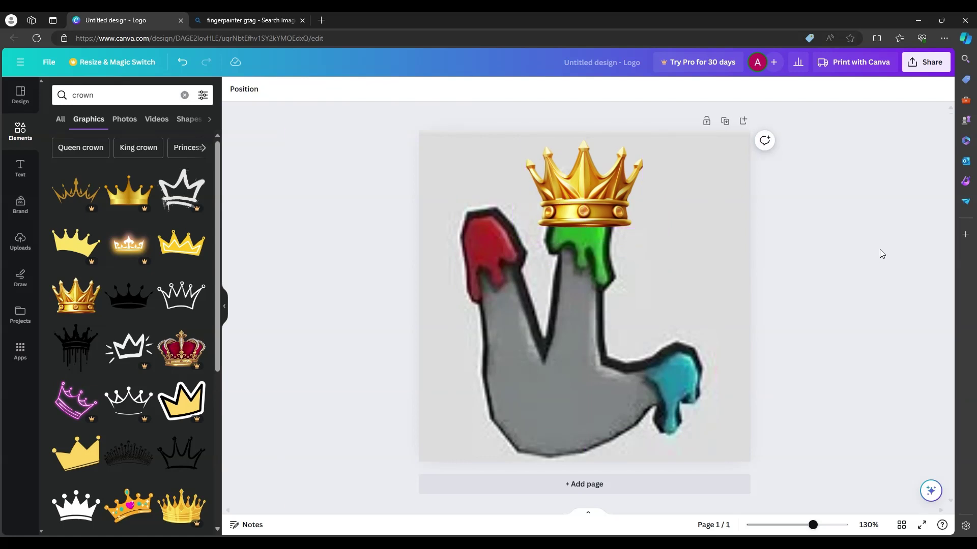
- Search the element graphics for "wings" and place the white outlined feathered wing between the green finger and blue thumb
click(185, 95)
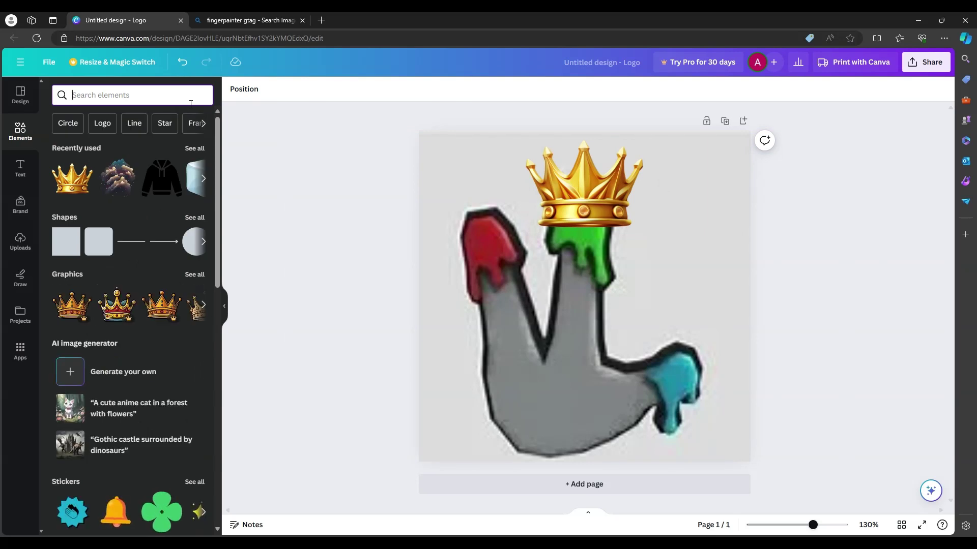
text(wings)
key(Return)
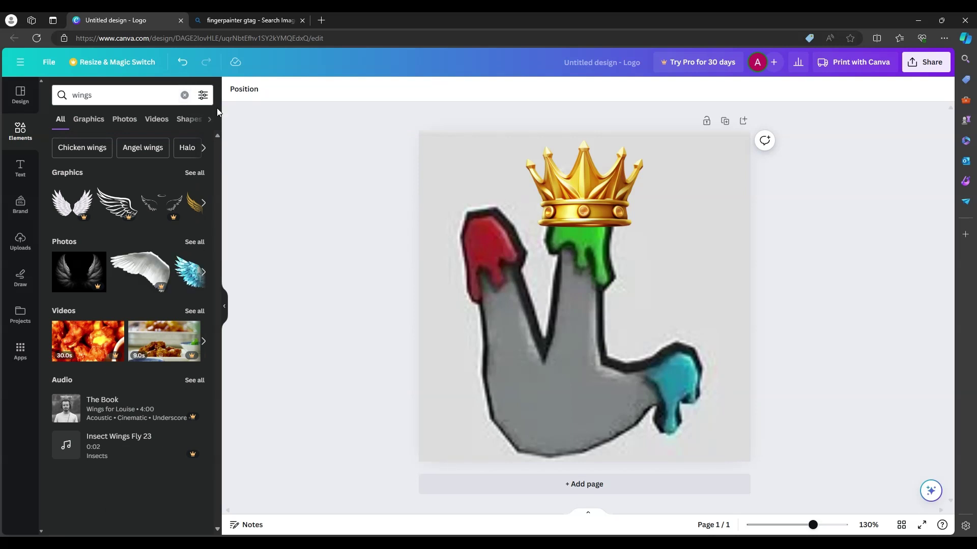
click(205, 175)
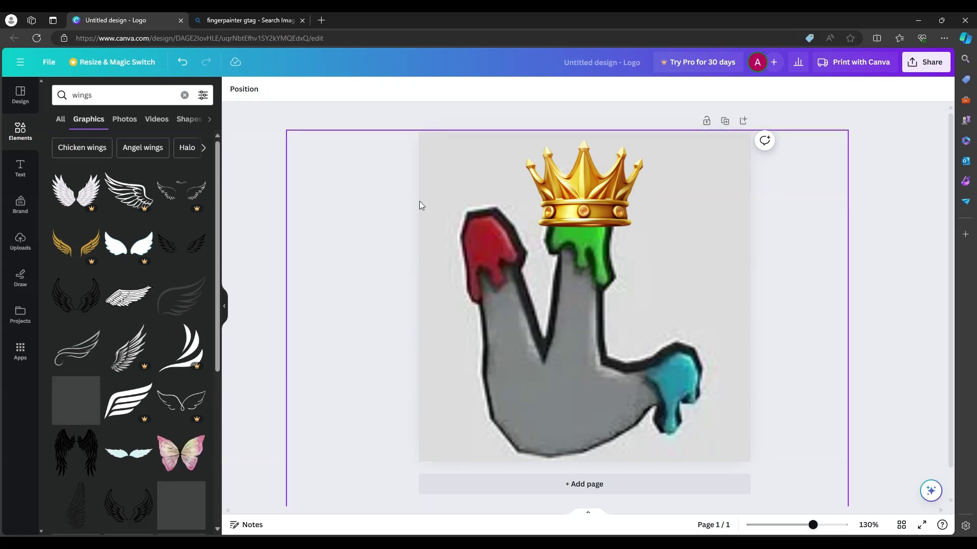
drag(129, 295, 670, 317)
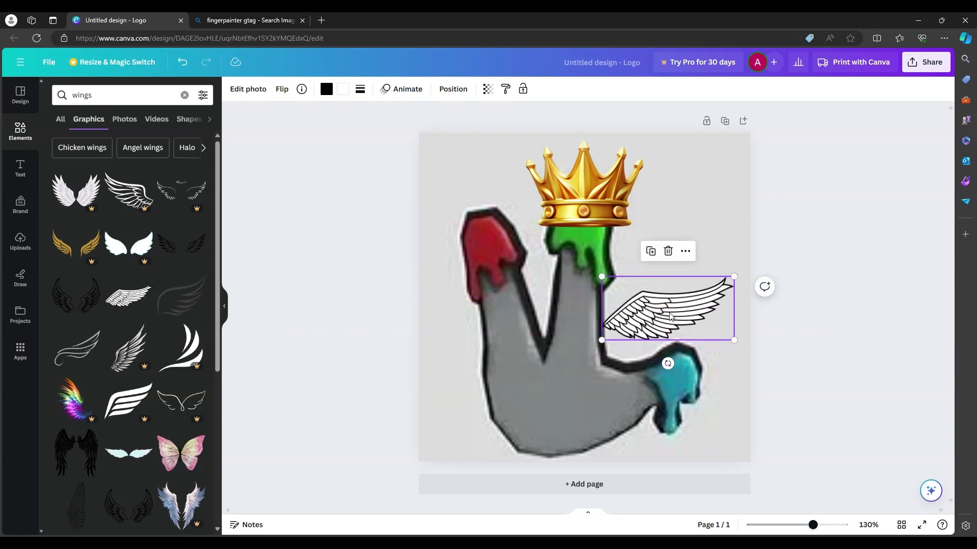
- Duplicate the feathered wing and place the copy over the hand's palm
click(684, 249)
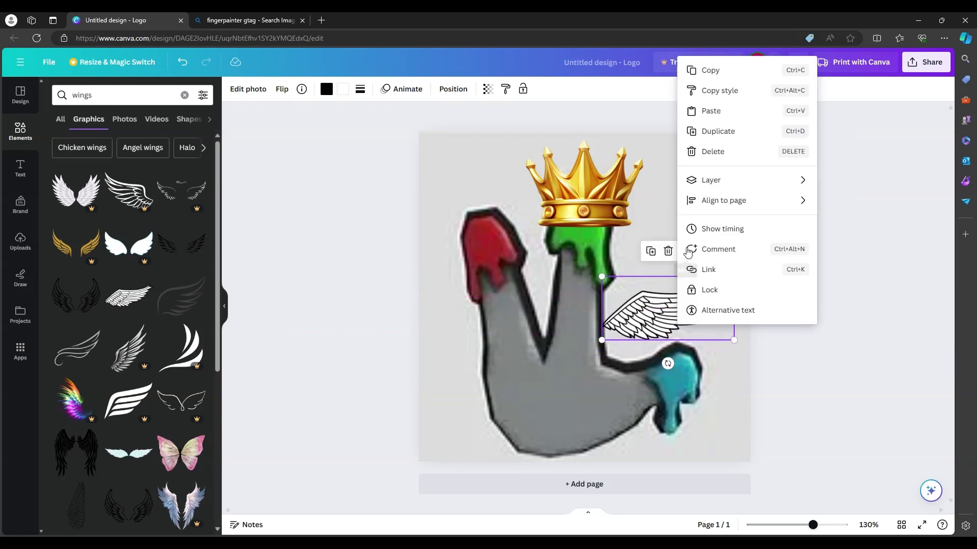
click(722, 140)
drag(727, 322, 747, 292)
drag(687, 304, 610, 360)
- Flip the copied wing horizontally and move it against the hand's outer edge below the red finger
click(612, 301)
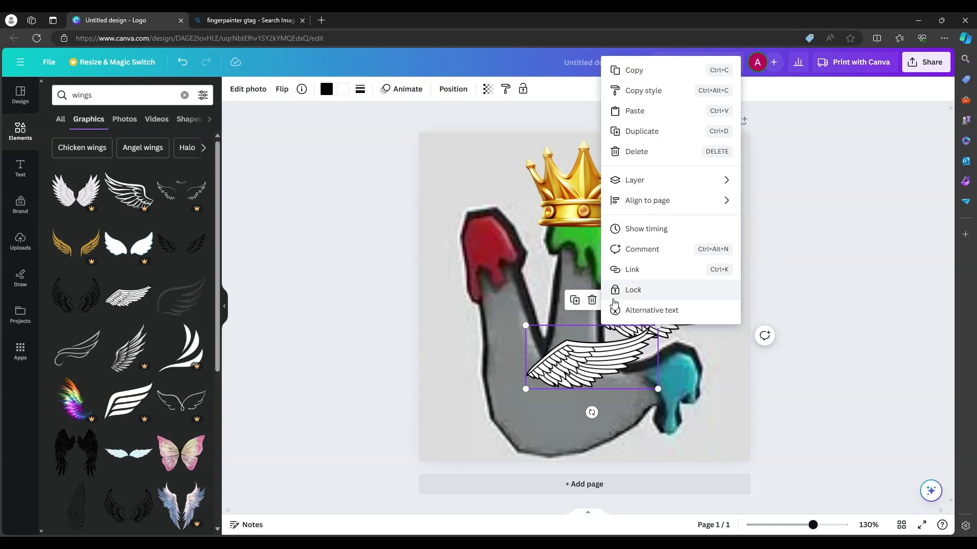
mouse_move(655, 201)
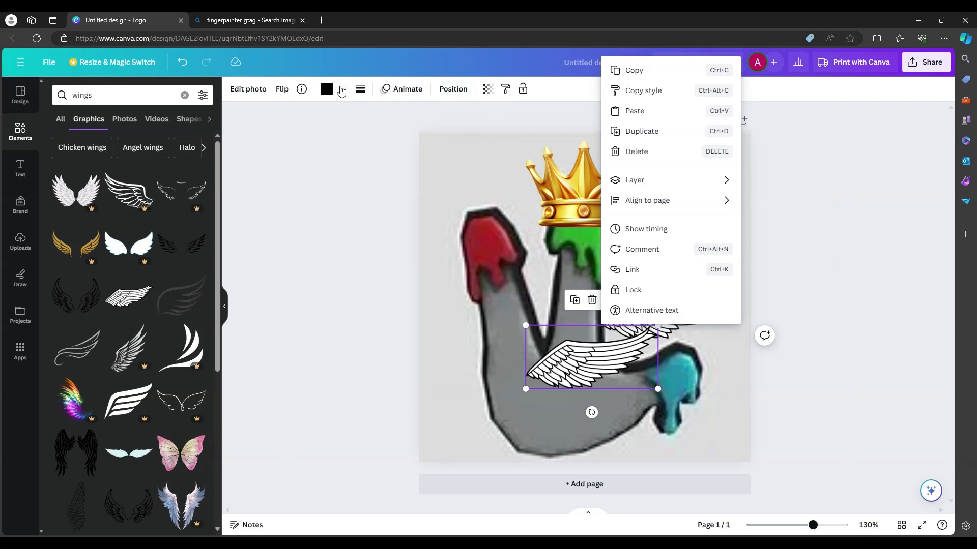
click(288, 85)
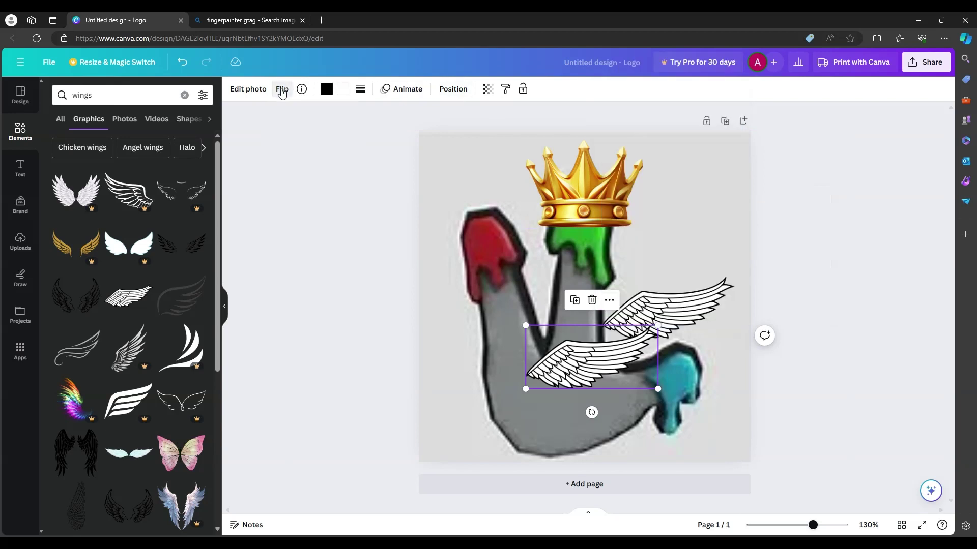
click(283, 90)
click(305, 113)
drag(595, 377, 422, 333)
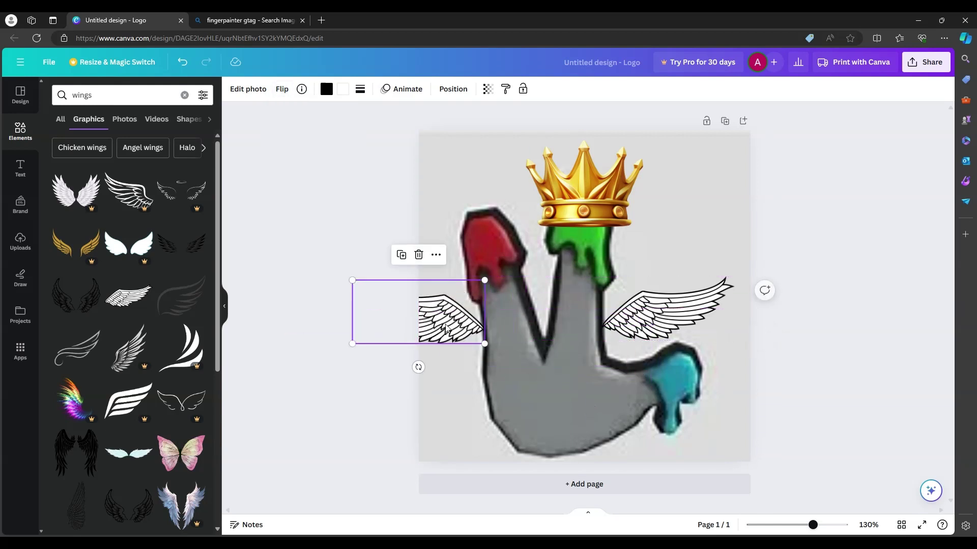
- Try to remove the background of the painted-finger hand photo with the BG Remover
click(605, 191)
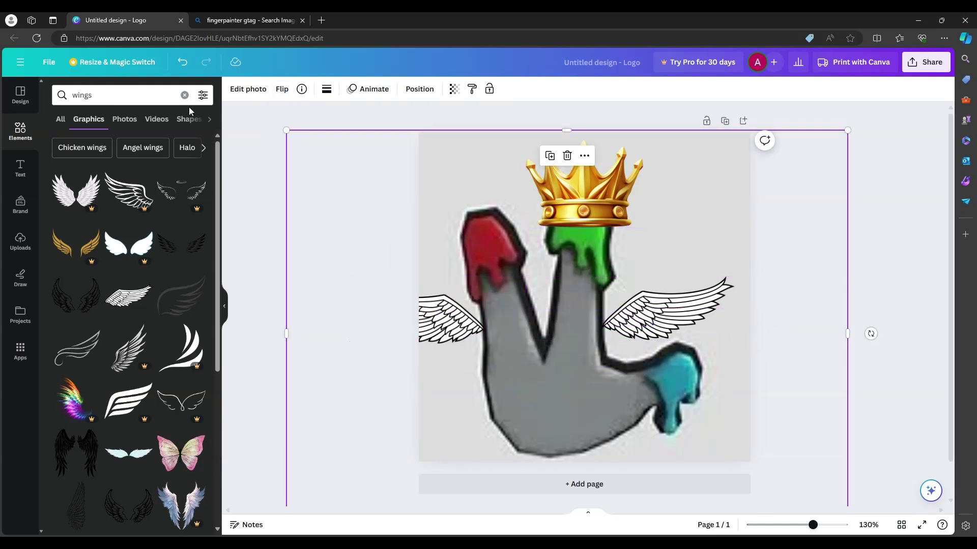
click(248, 93)
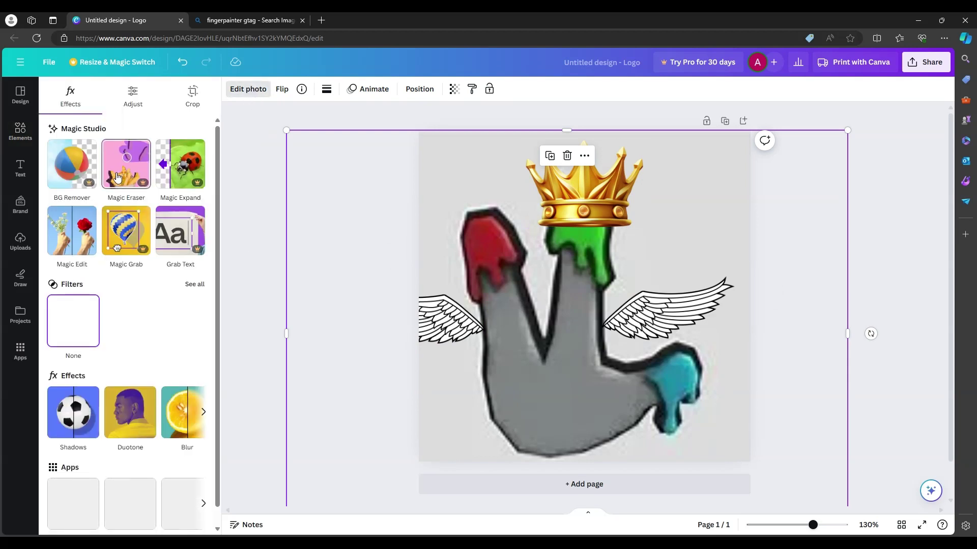
click(94, 177)
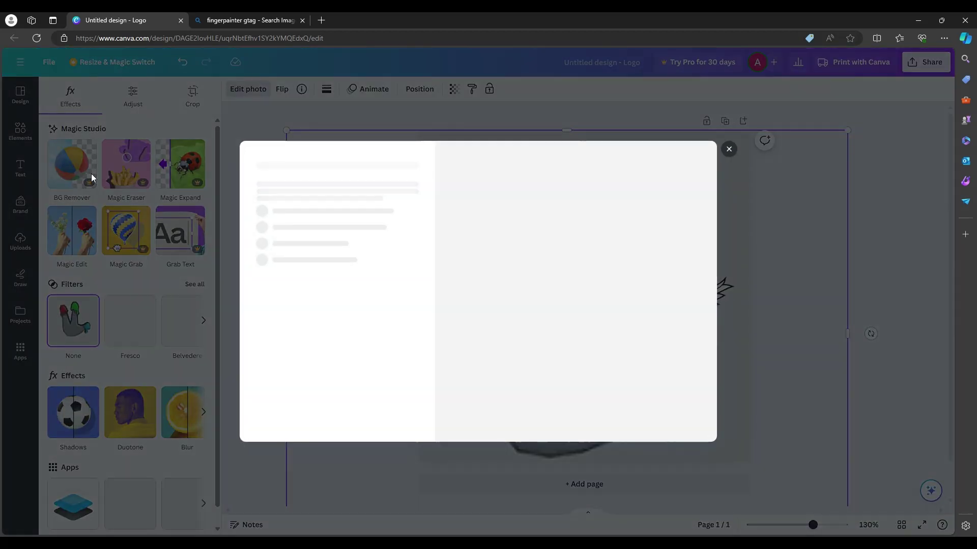
click(729, 150)
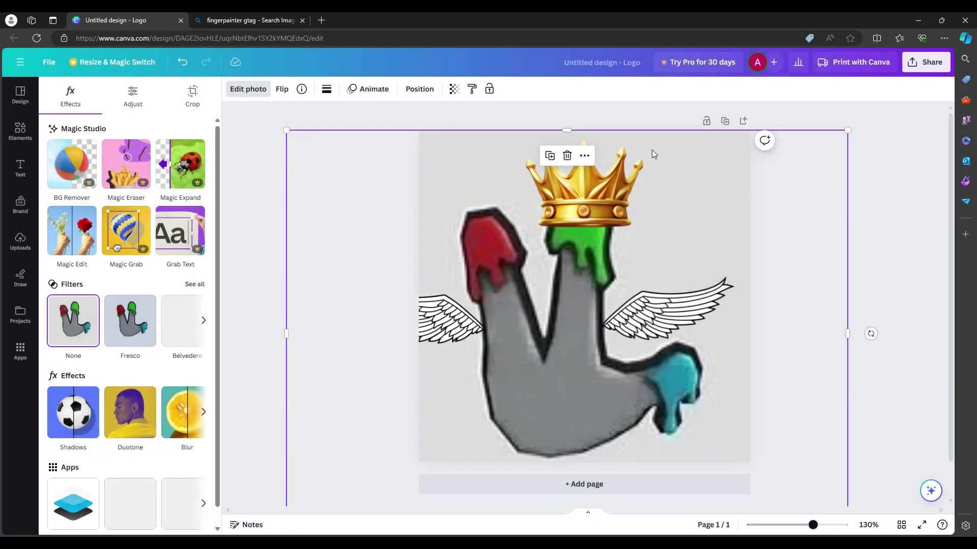
click(263, 97)
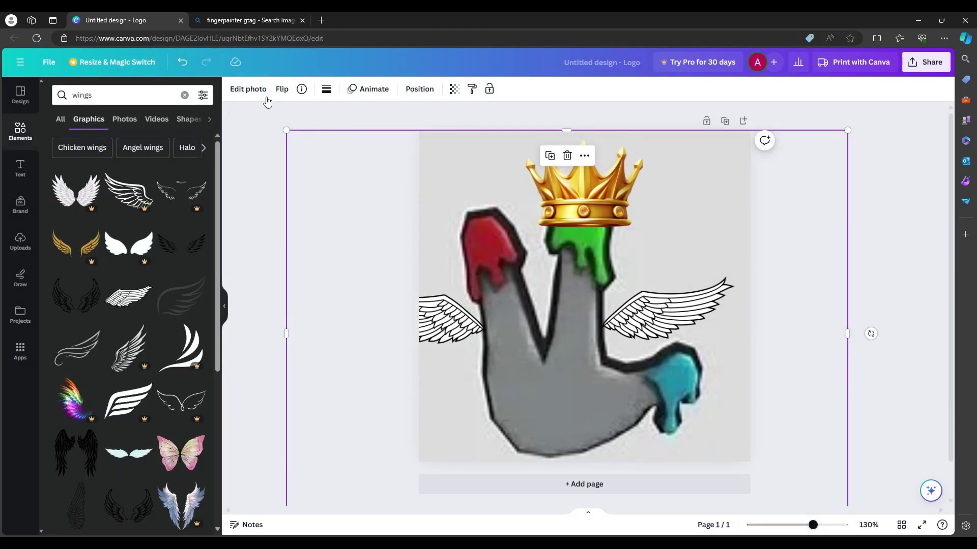
- Delete the gold crown from the green fingertip and search the element graphics for "crown"
click(598, 206)
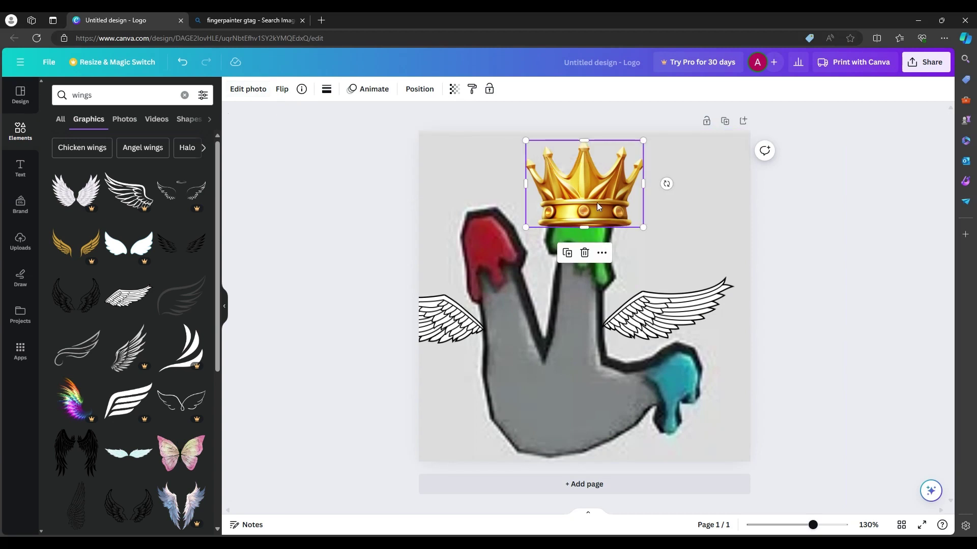
click(585, 252)
click(189, 97)
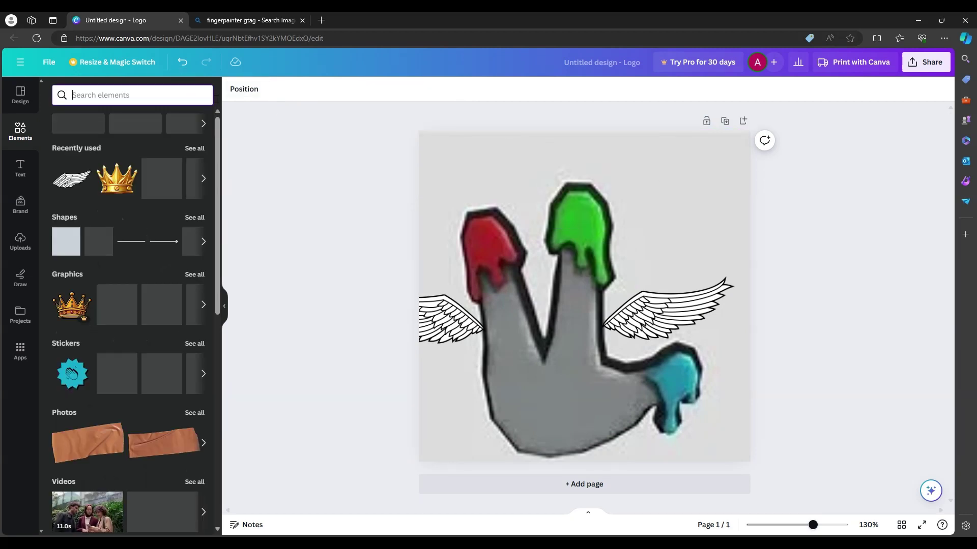
text(crown)
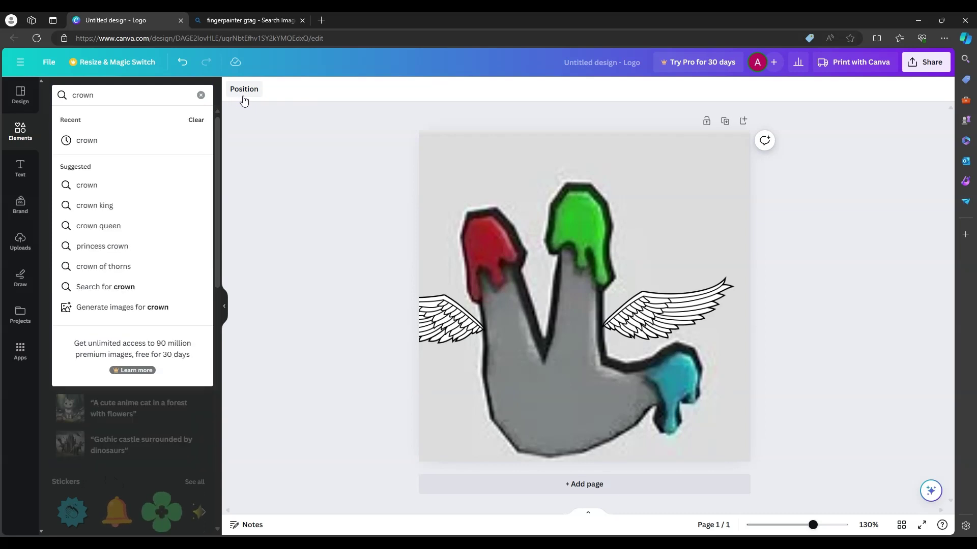
key(Return)
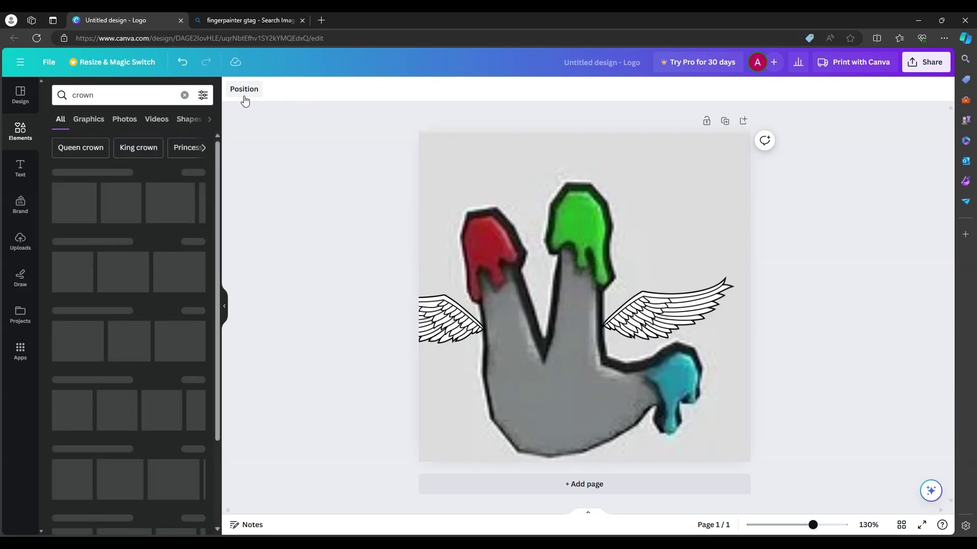
click(195, 175)
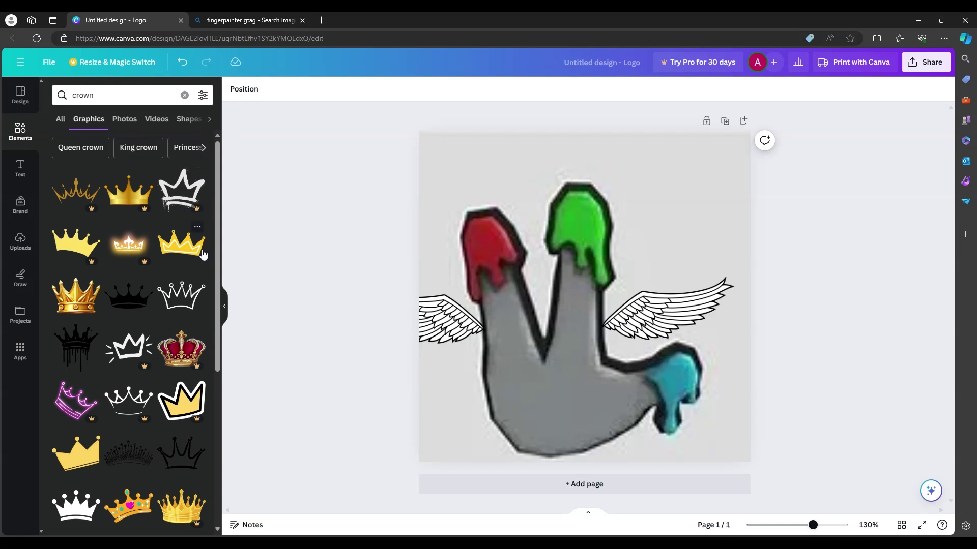
- Add the flat orange three-point crown with round tips, shrink it and place it on top of the green fingertip
scroll(203, 255, down, 3)
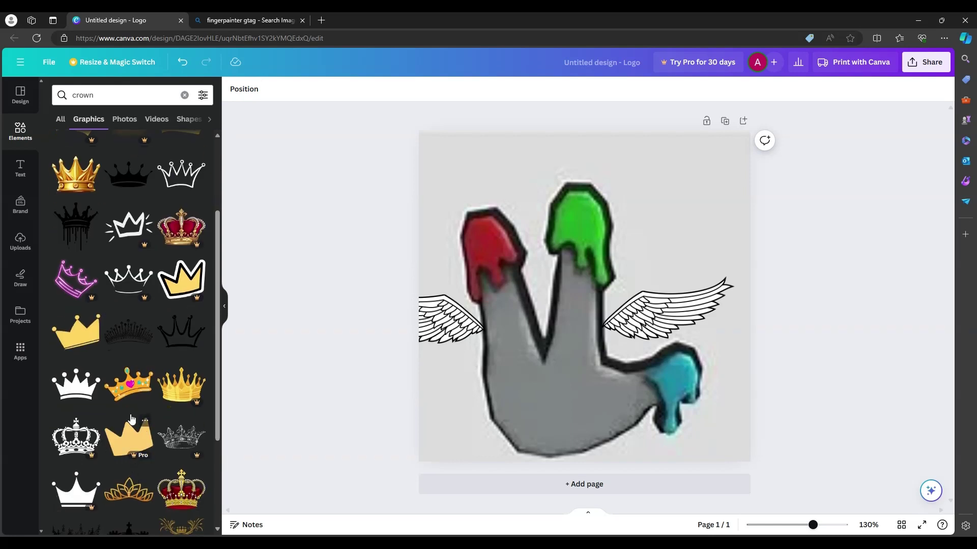
scroll(131, 419, down, 3)
scroll(125, 401, down, 3)
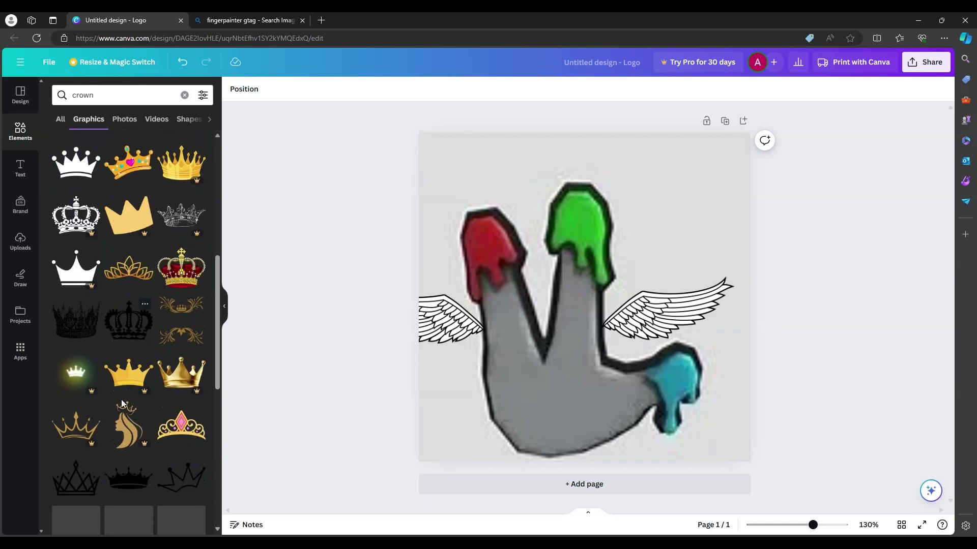
scroll(124, 397, down, 2)
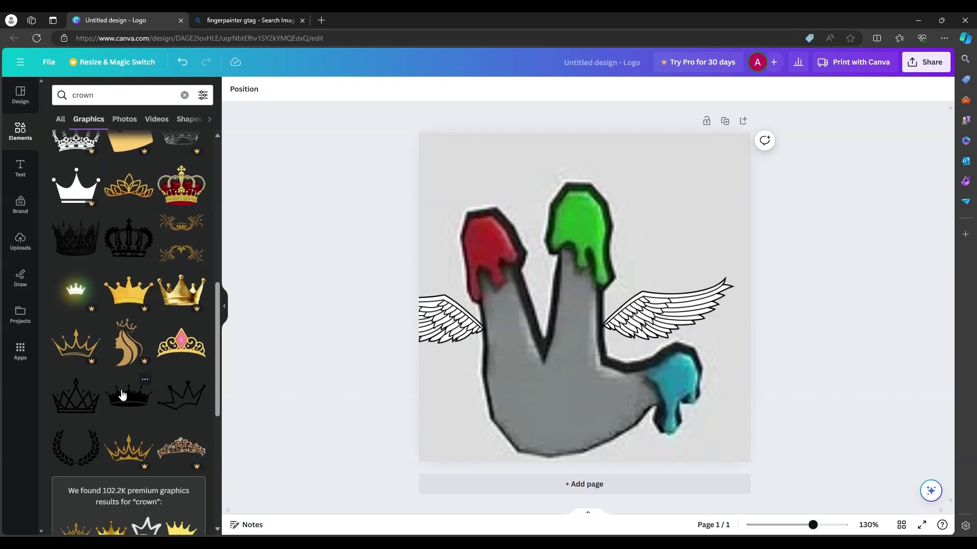
scroll(122, 394, down, 3)
scroll(118, 385, down, 2)
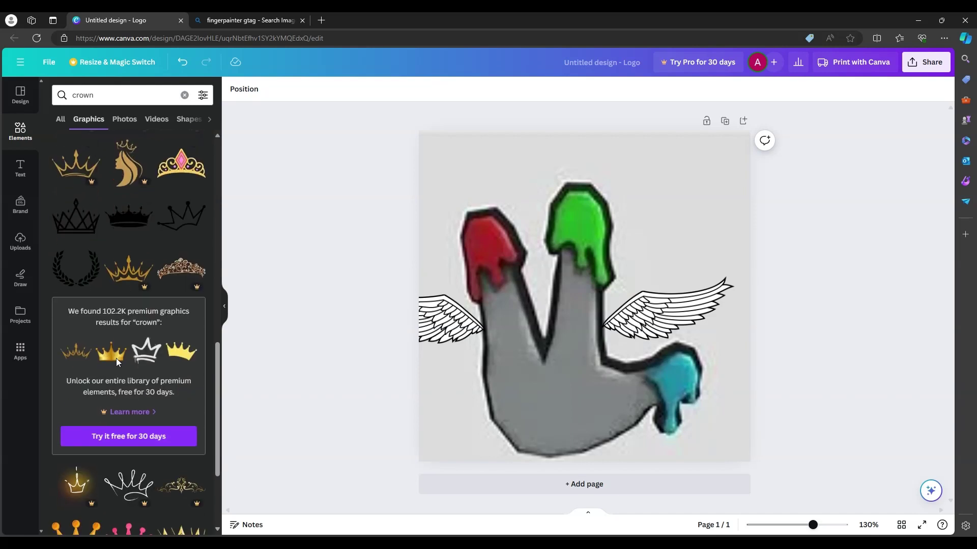
scroll(116, 356, down, 3)
scroll(113, 351, down, 3)
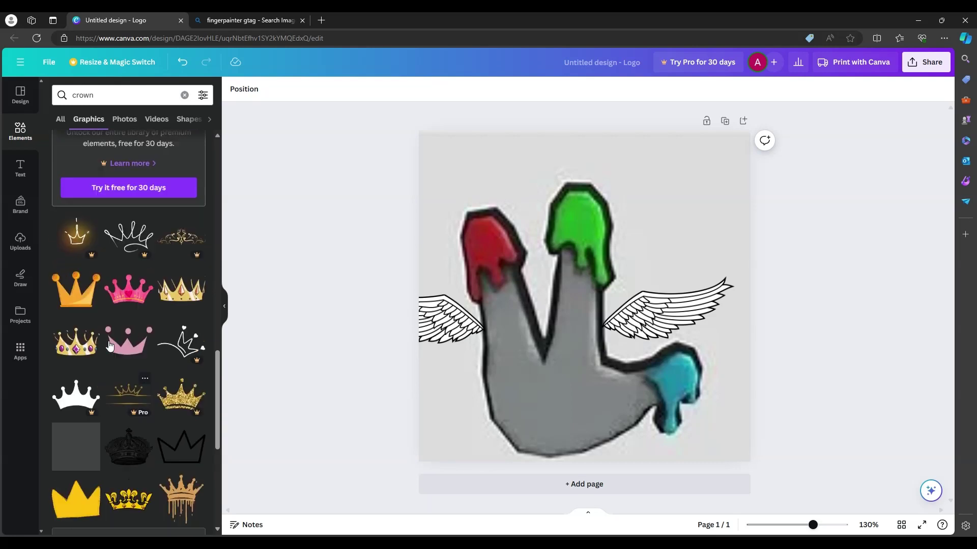
scroll(109, 346, up, 3)
drag(96, 431, 606, 196)
drag(656, 215, 620, 213)
drag(584, 161, 589, 183)
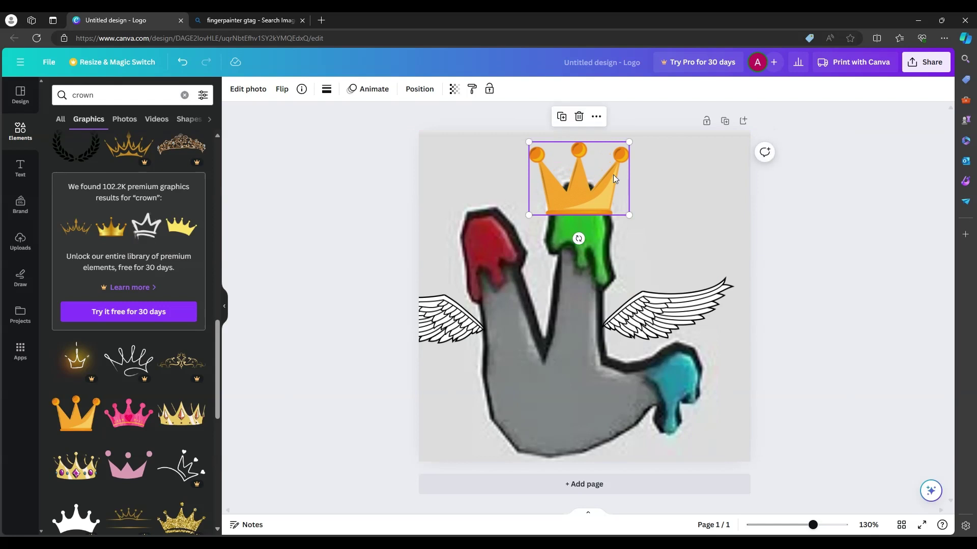
click(924, 209)
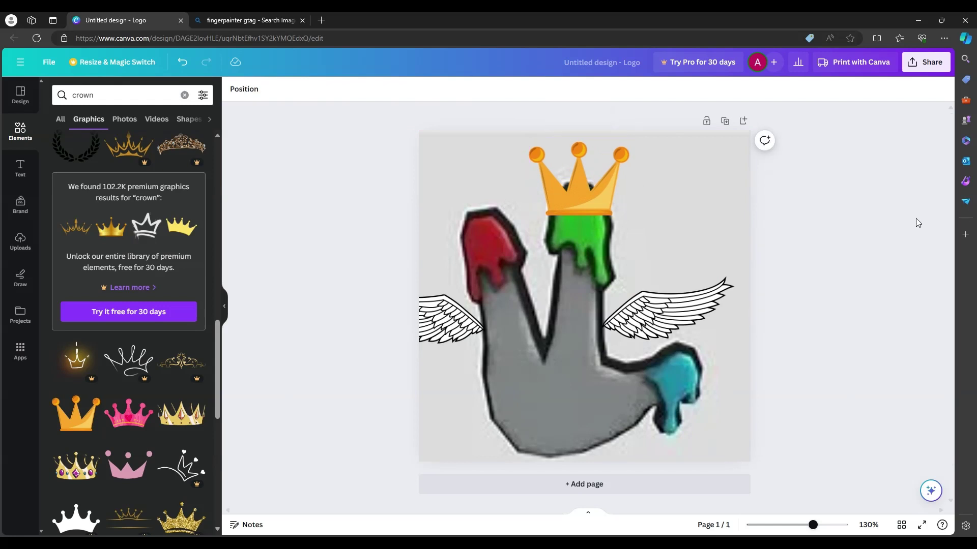